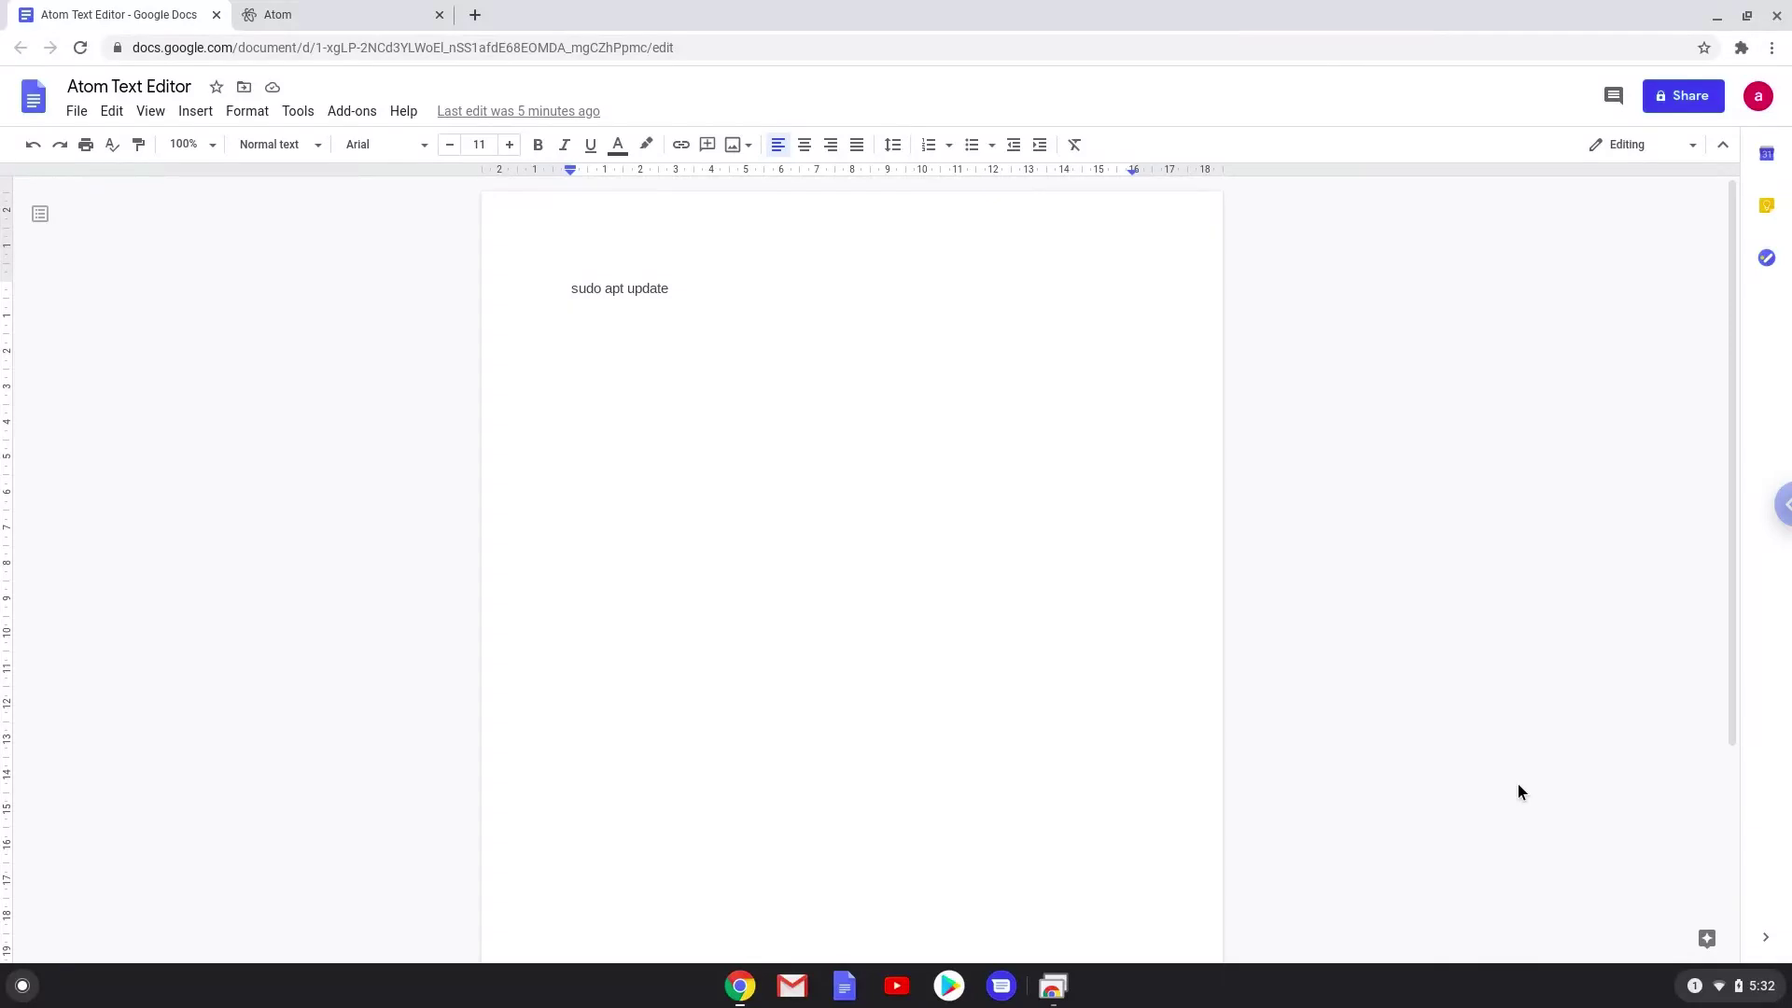
# Open the quick settings panel from the shelf's clock area over the Google Docs document
pyautogui.click(1728, 990)
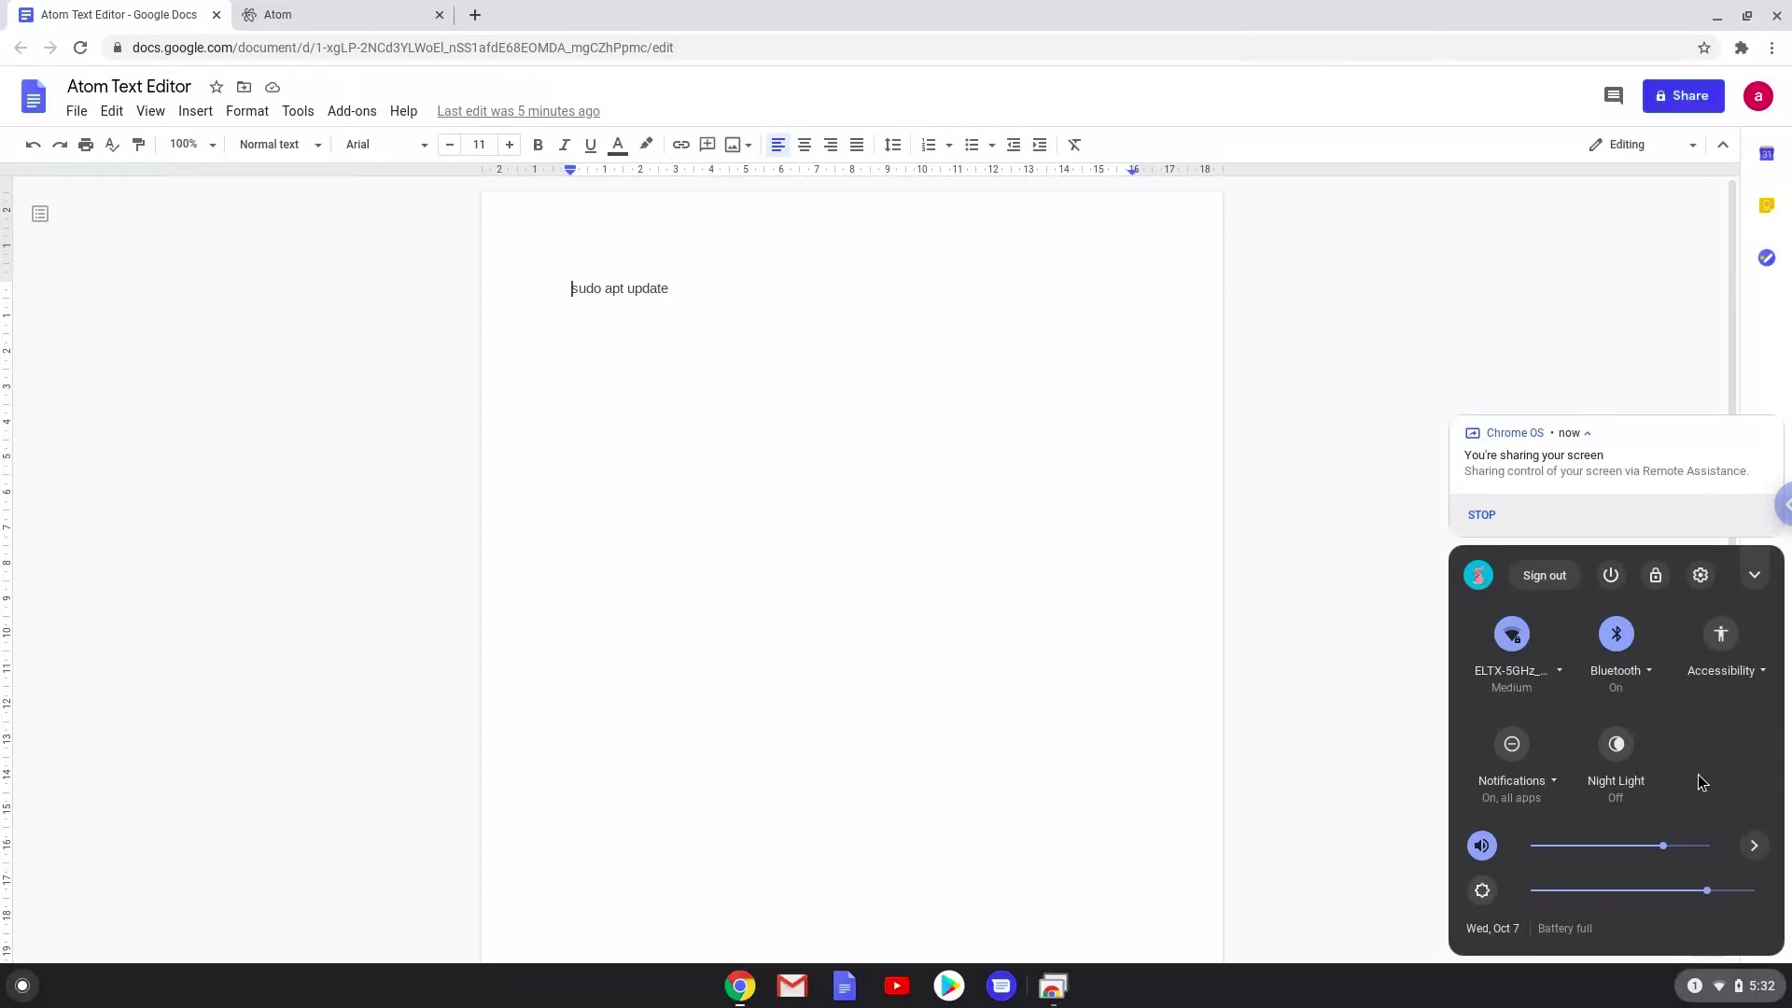
# In Settings, go to the Linux (Beta) page and choose Turn on to start setup
pyautogui.click(1698, 575)
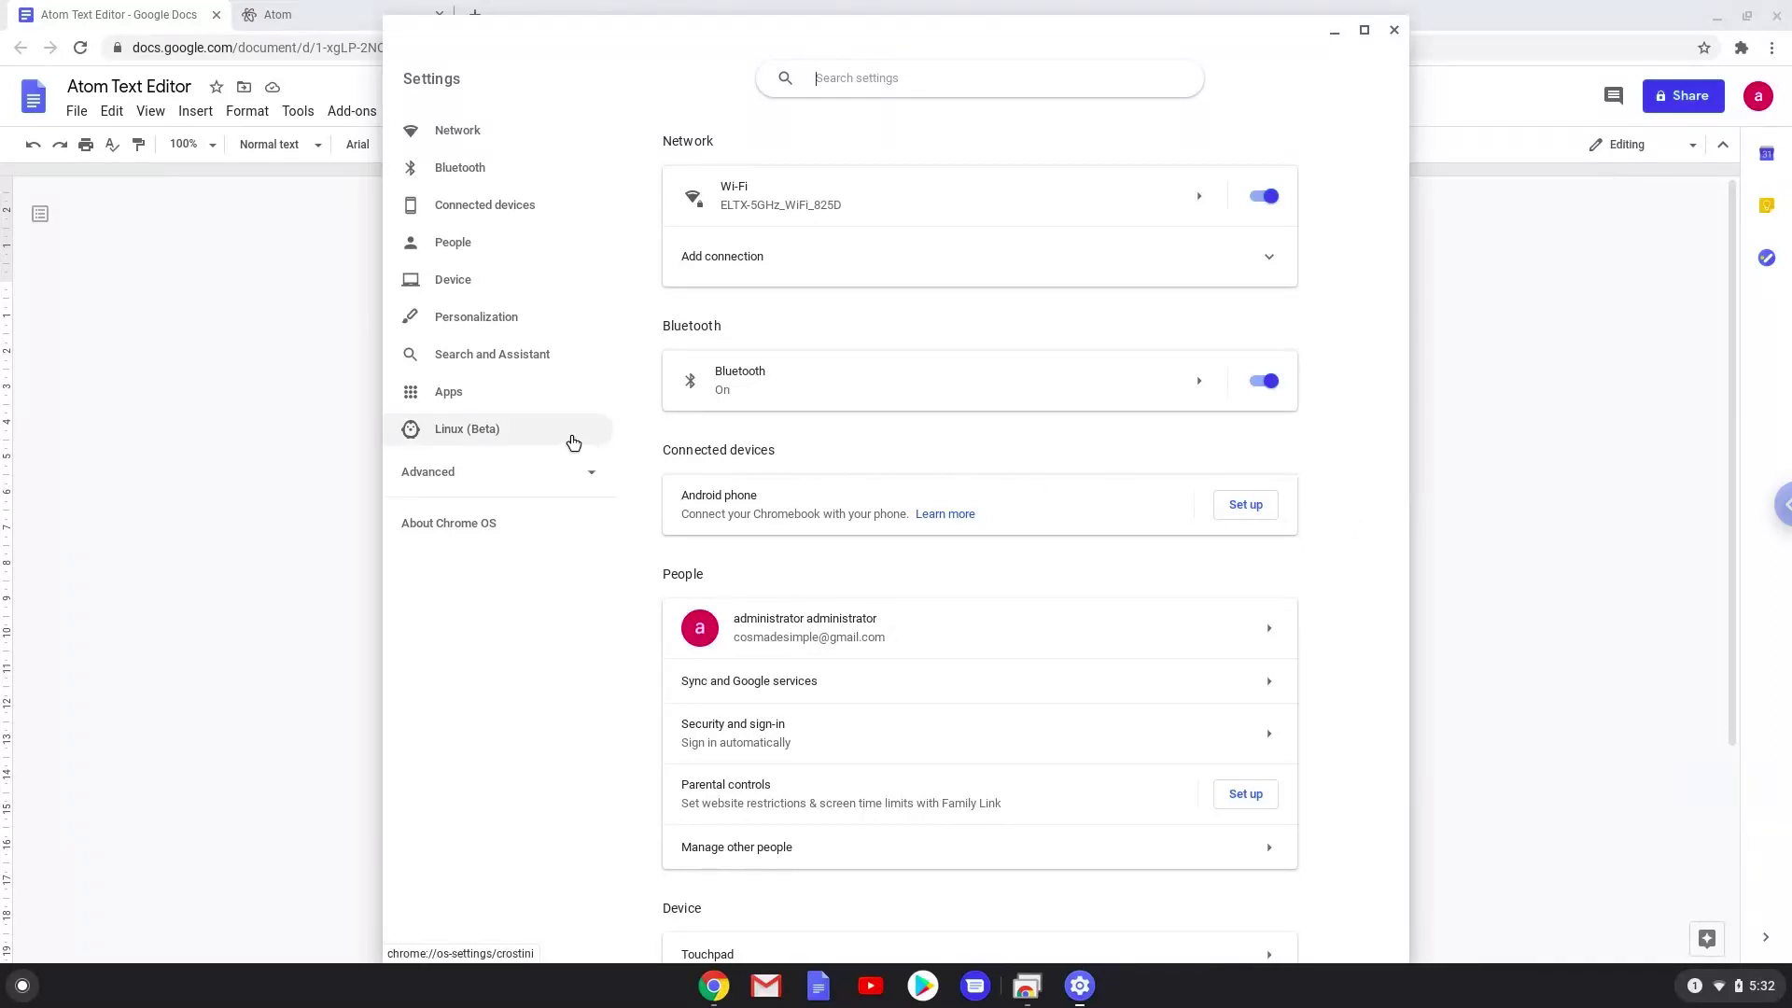
pyautogui.click(573, 443)
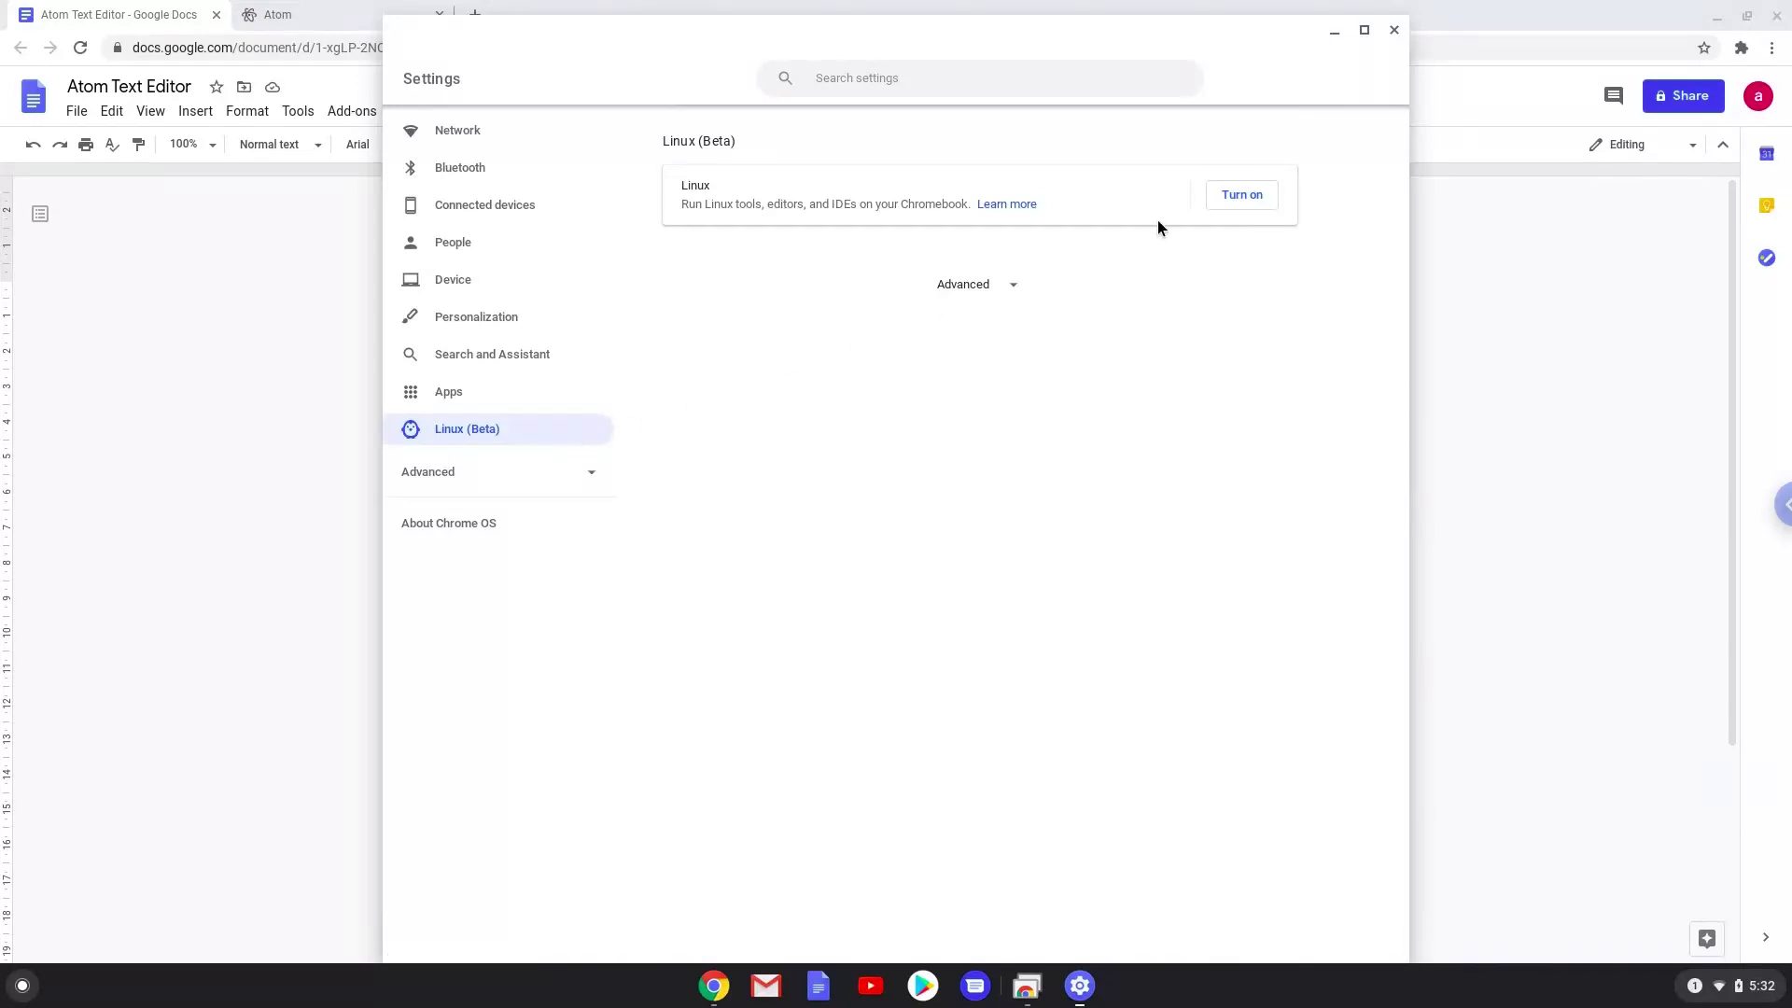
pyautogui.click(1231, 198)
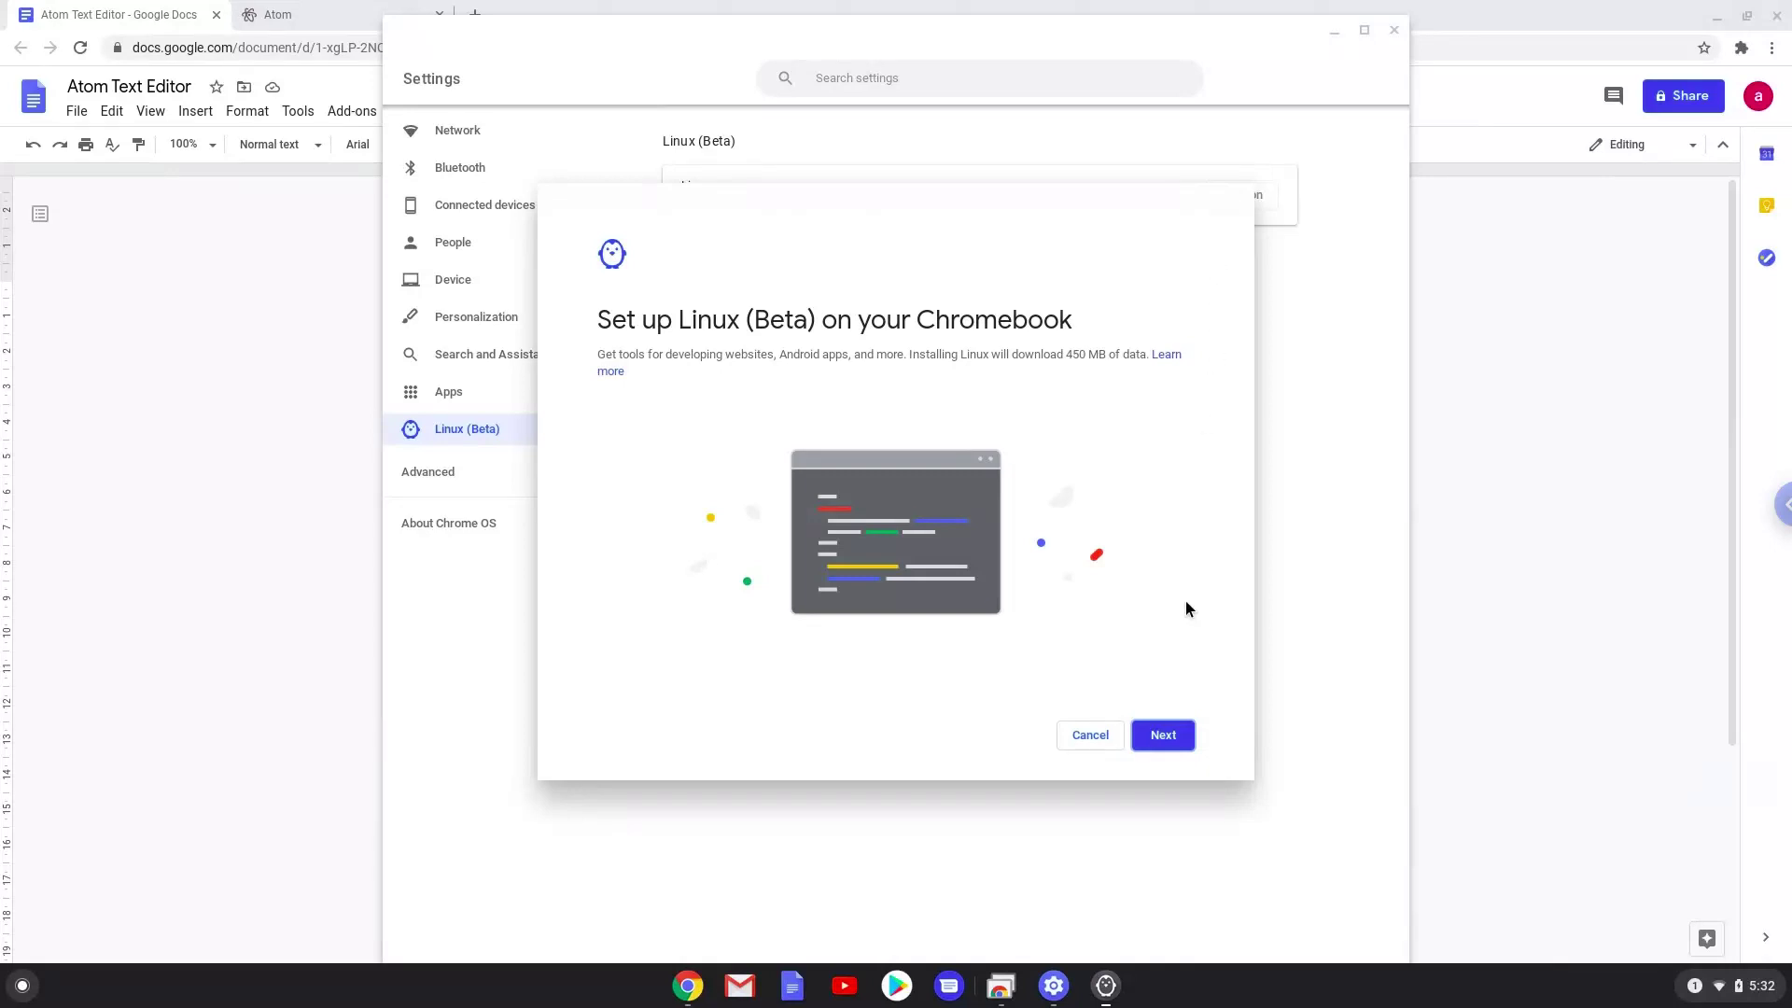
# Install Linux (Beta) with the Recommended 5.0 GB disk size
pyautogui.click(1167, 735)
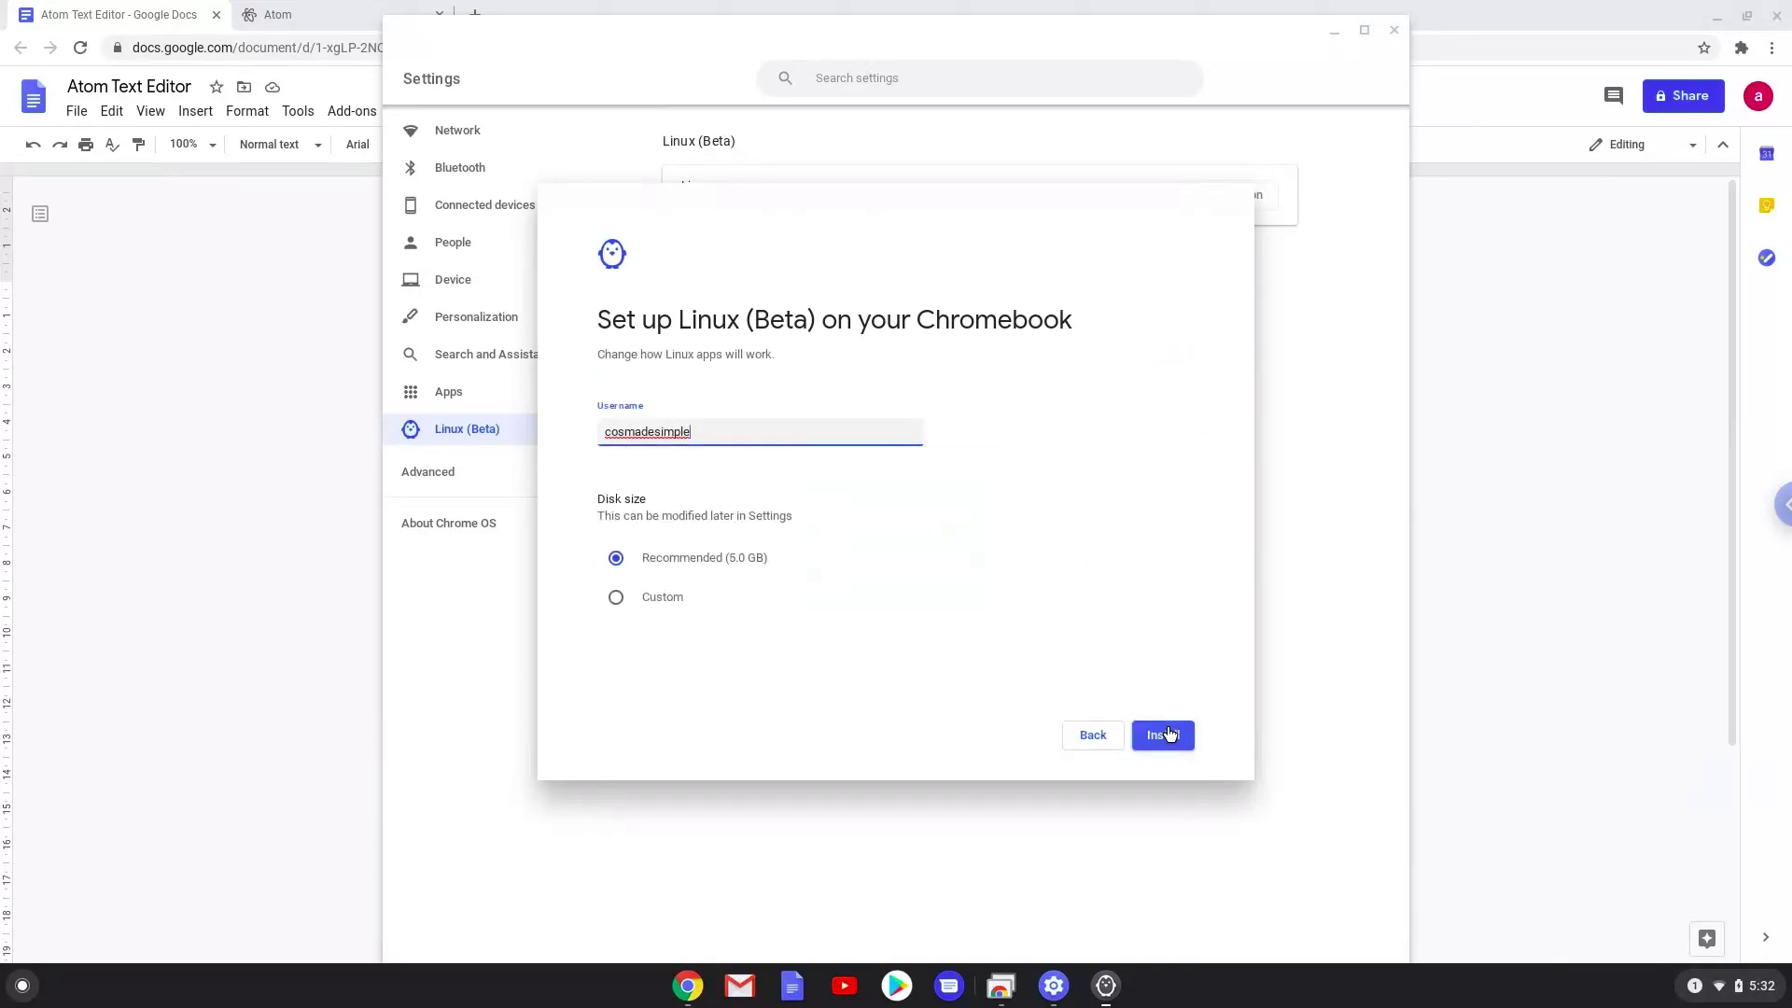
pyautogui.click(1164, 736)
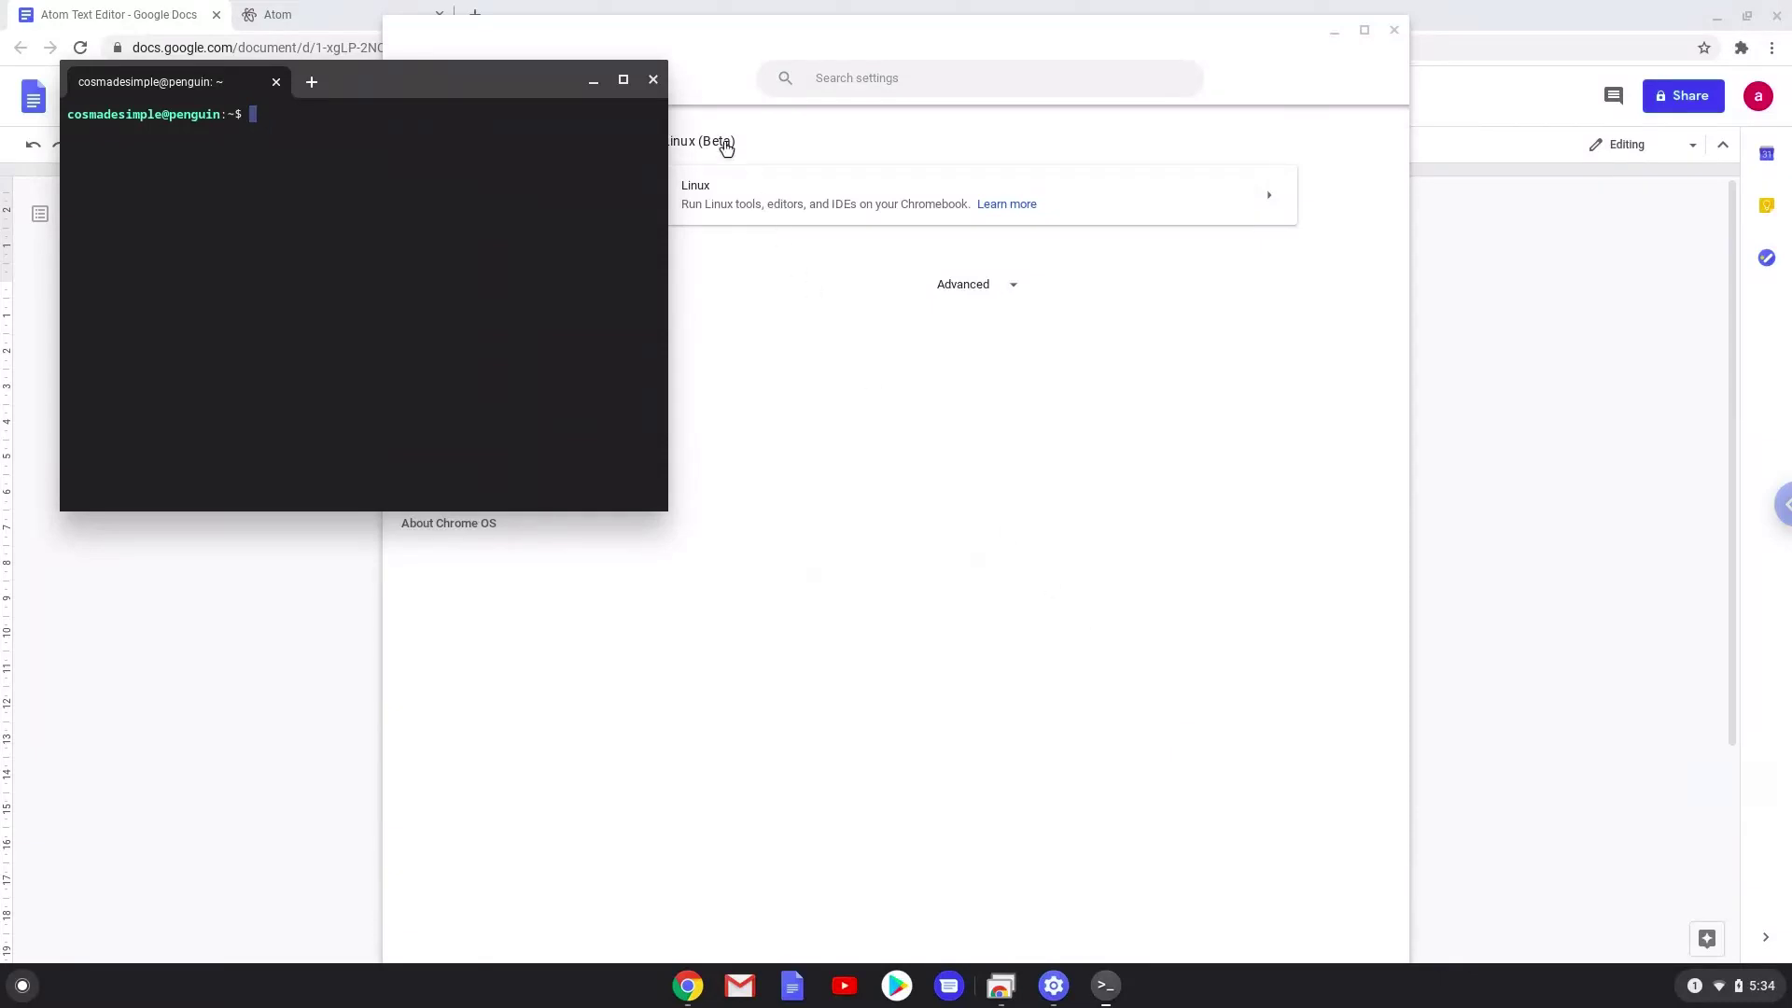
# Close the Linux terminal and Settings, then copy the 'sudo apt update' line from the document
pyautogui.click(653, 81)
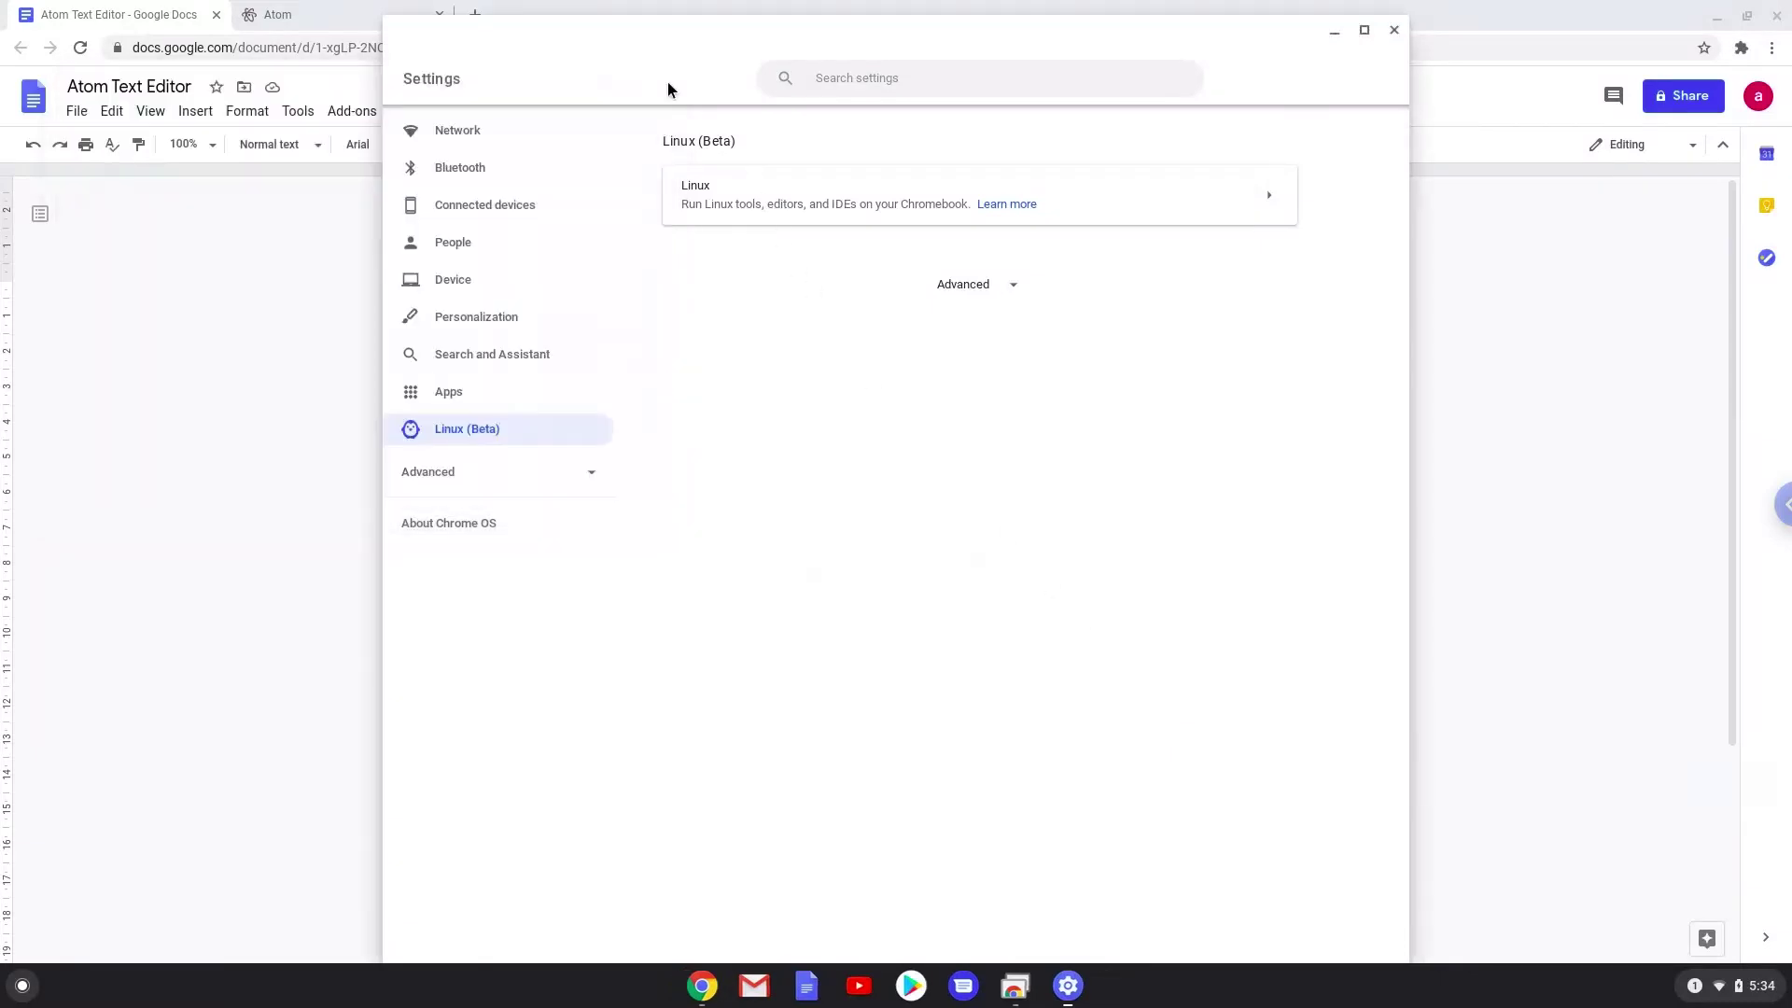
pyautogui.click(1392, 31)
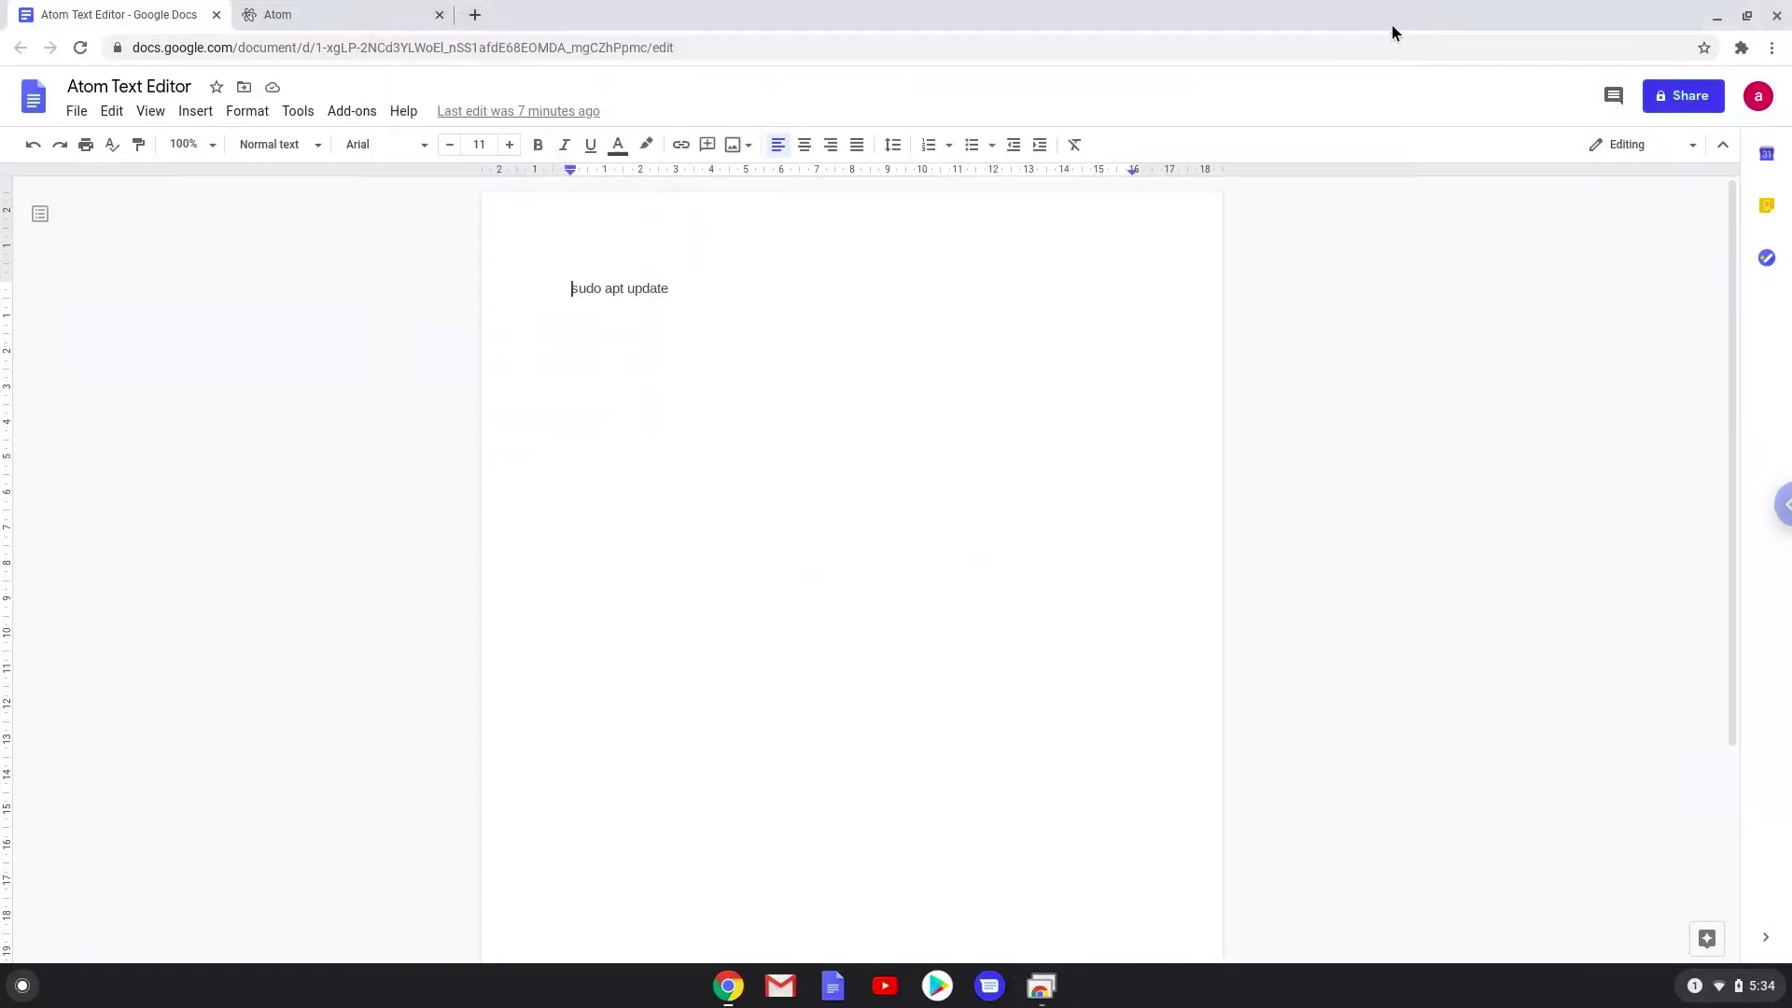
pyautogui.tripleClick(647, 289)
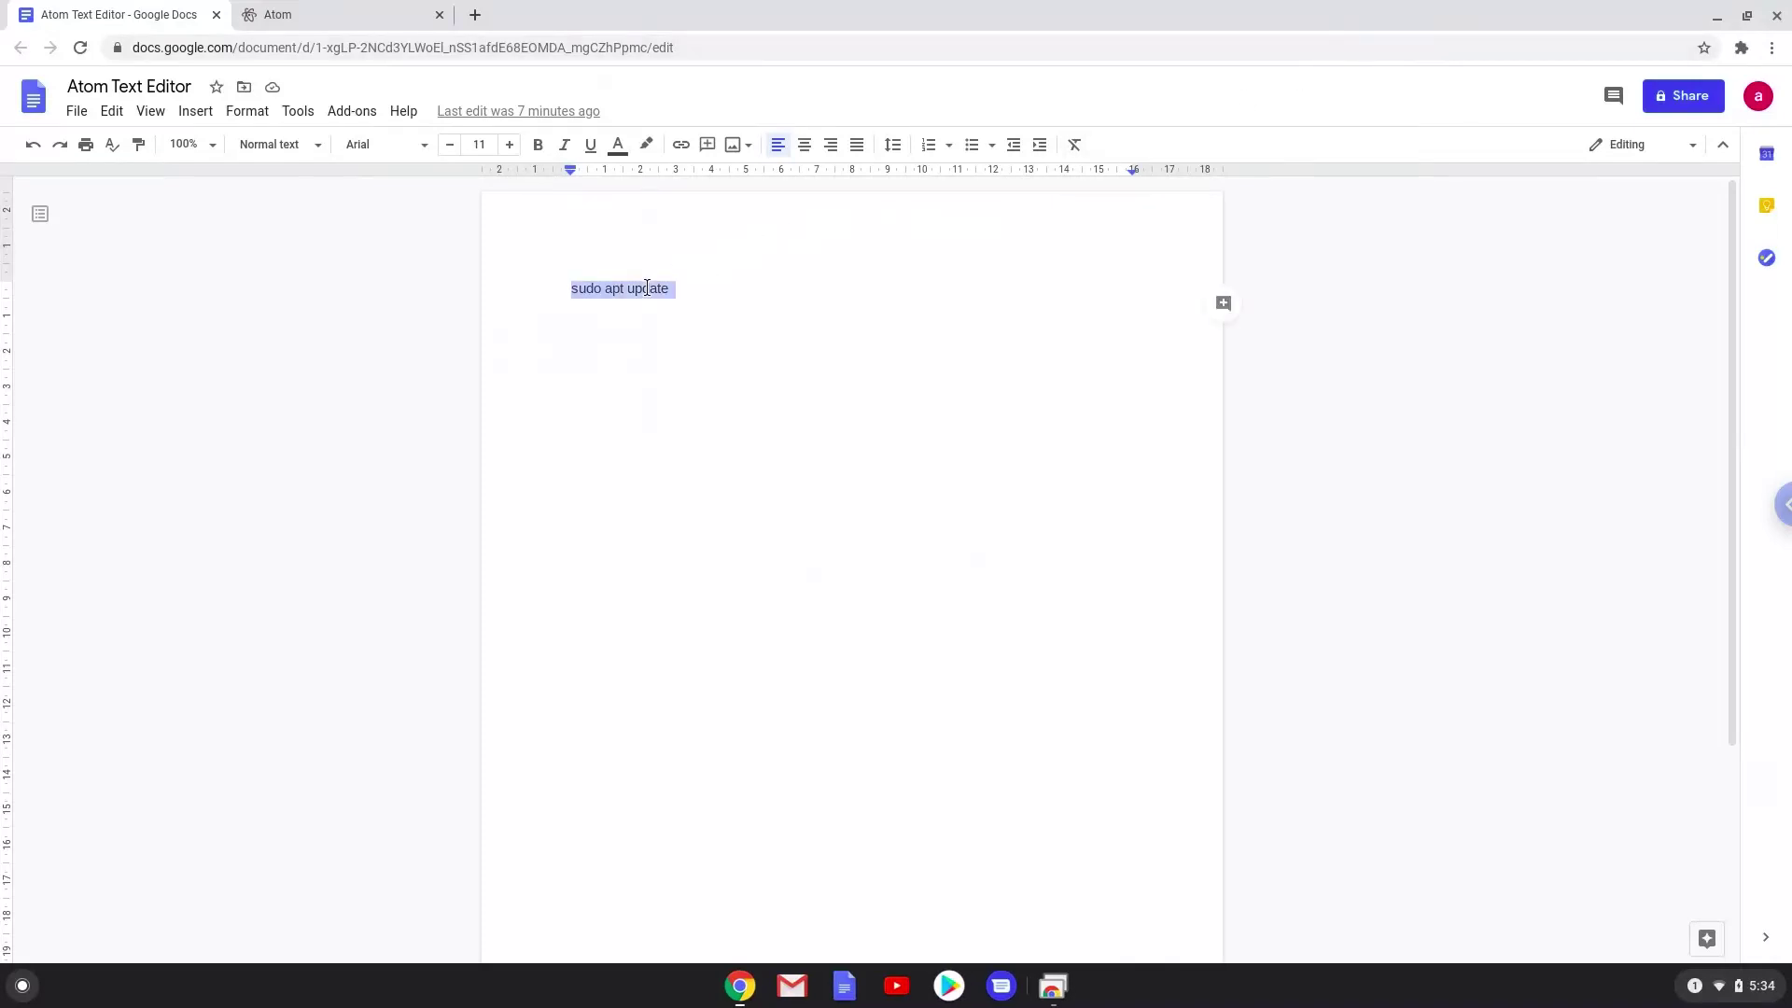
pyautogui.rightClick(647, 289)
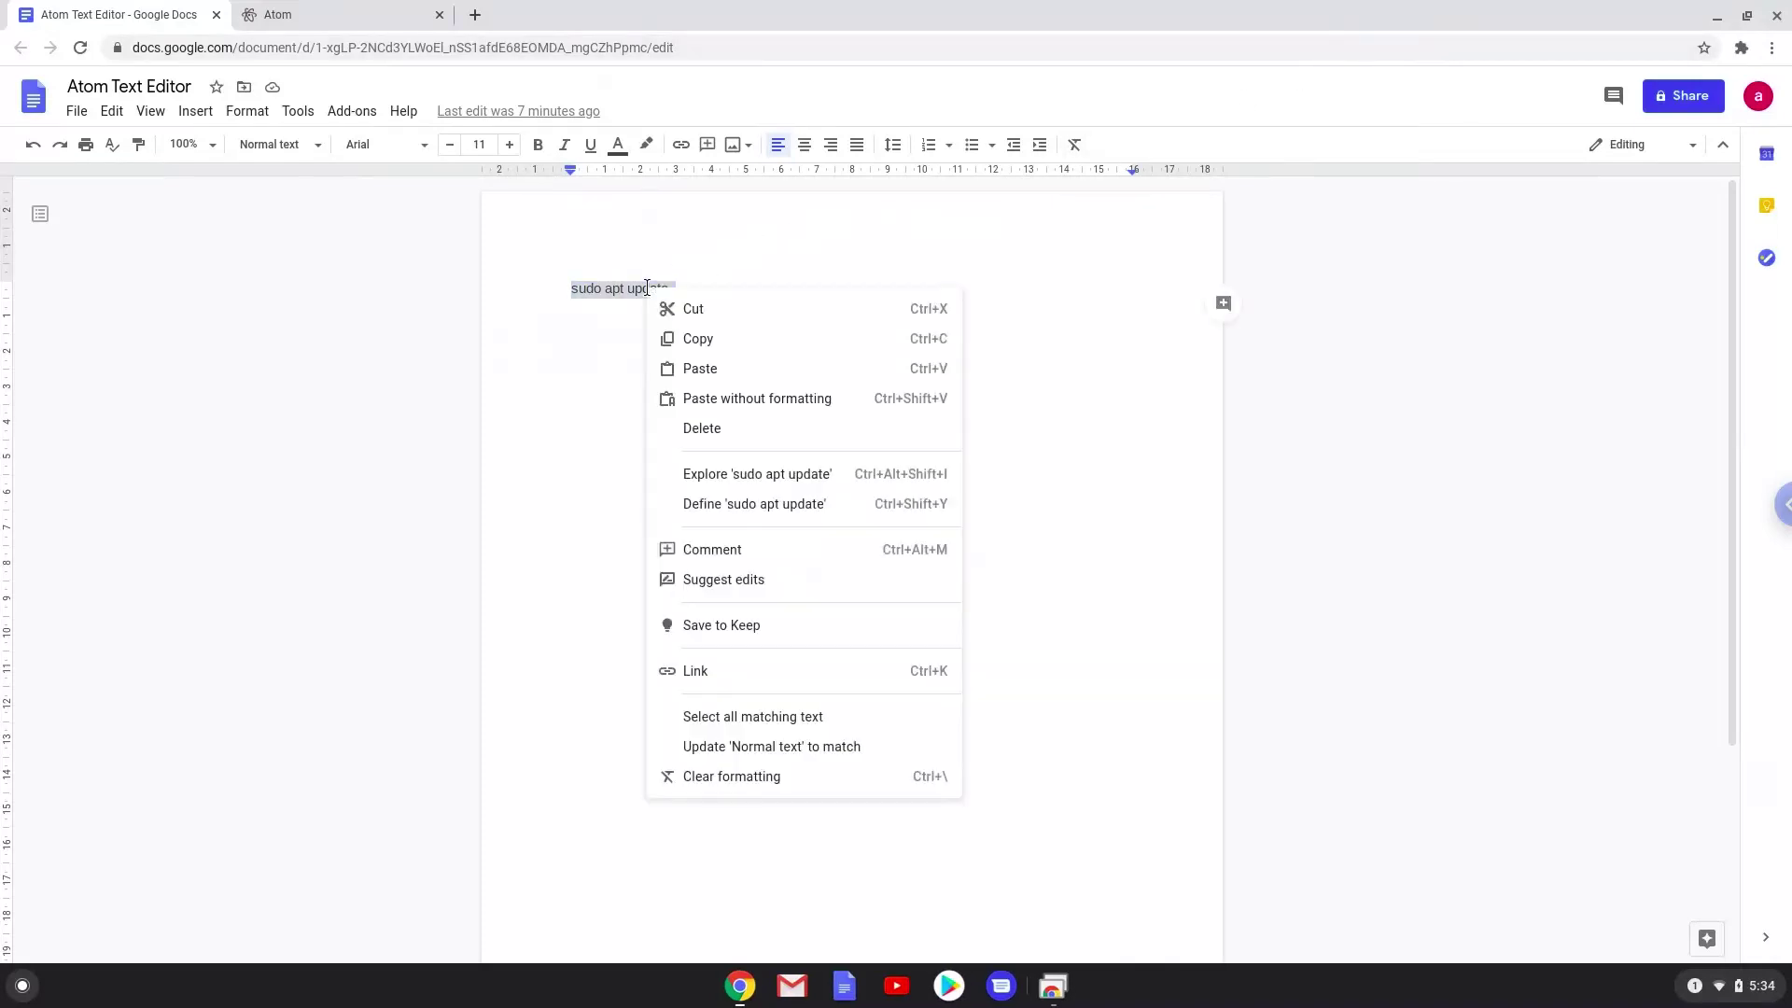
pyautogui.click(697, 340)
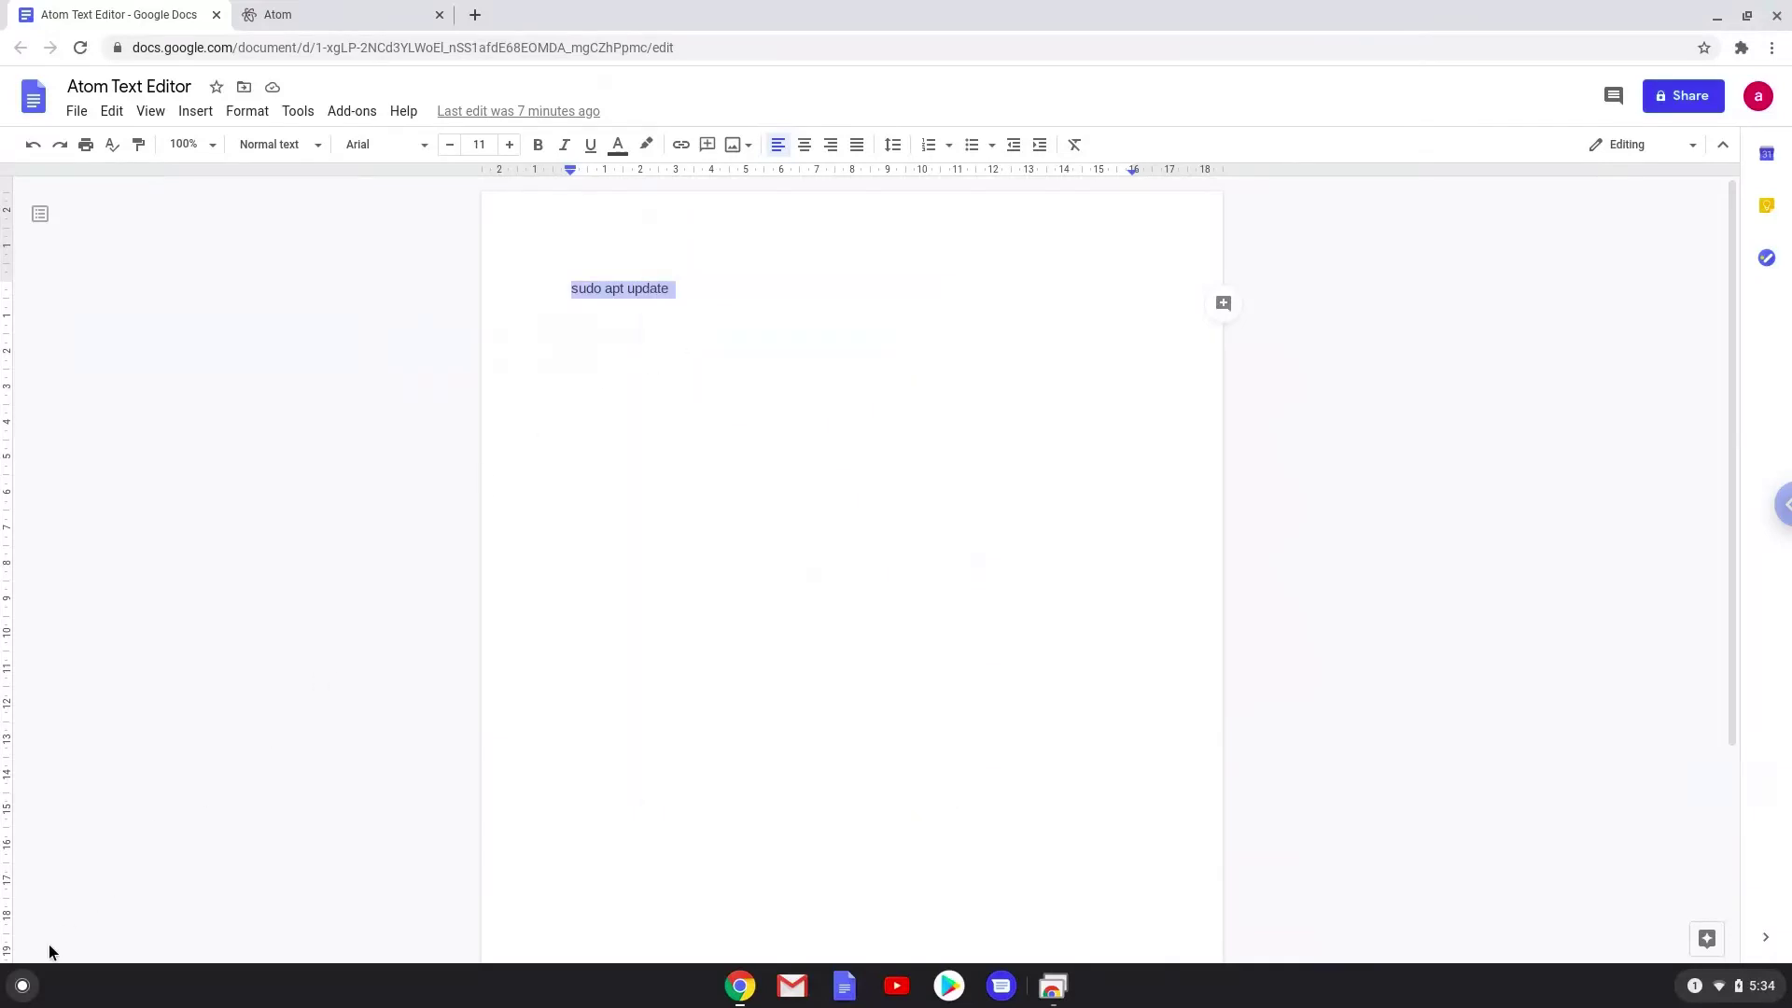
# Launch the Linux Terminal by searching 'ter' in the launcher
pyautogui.click(22, 987)
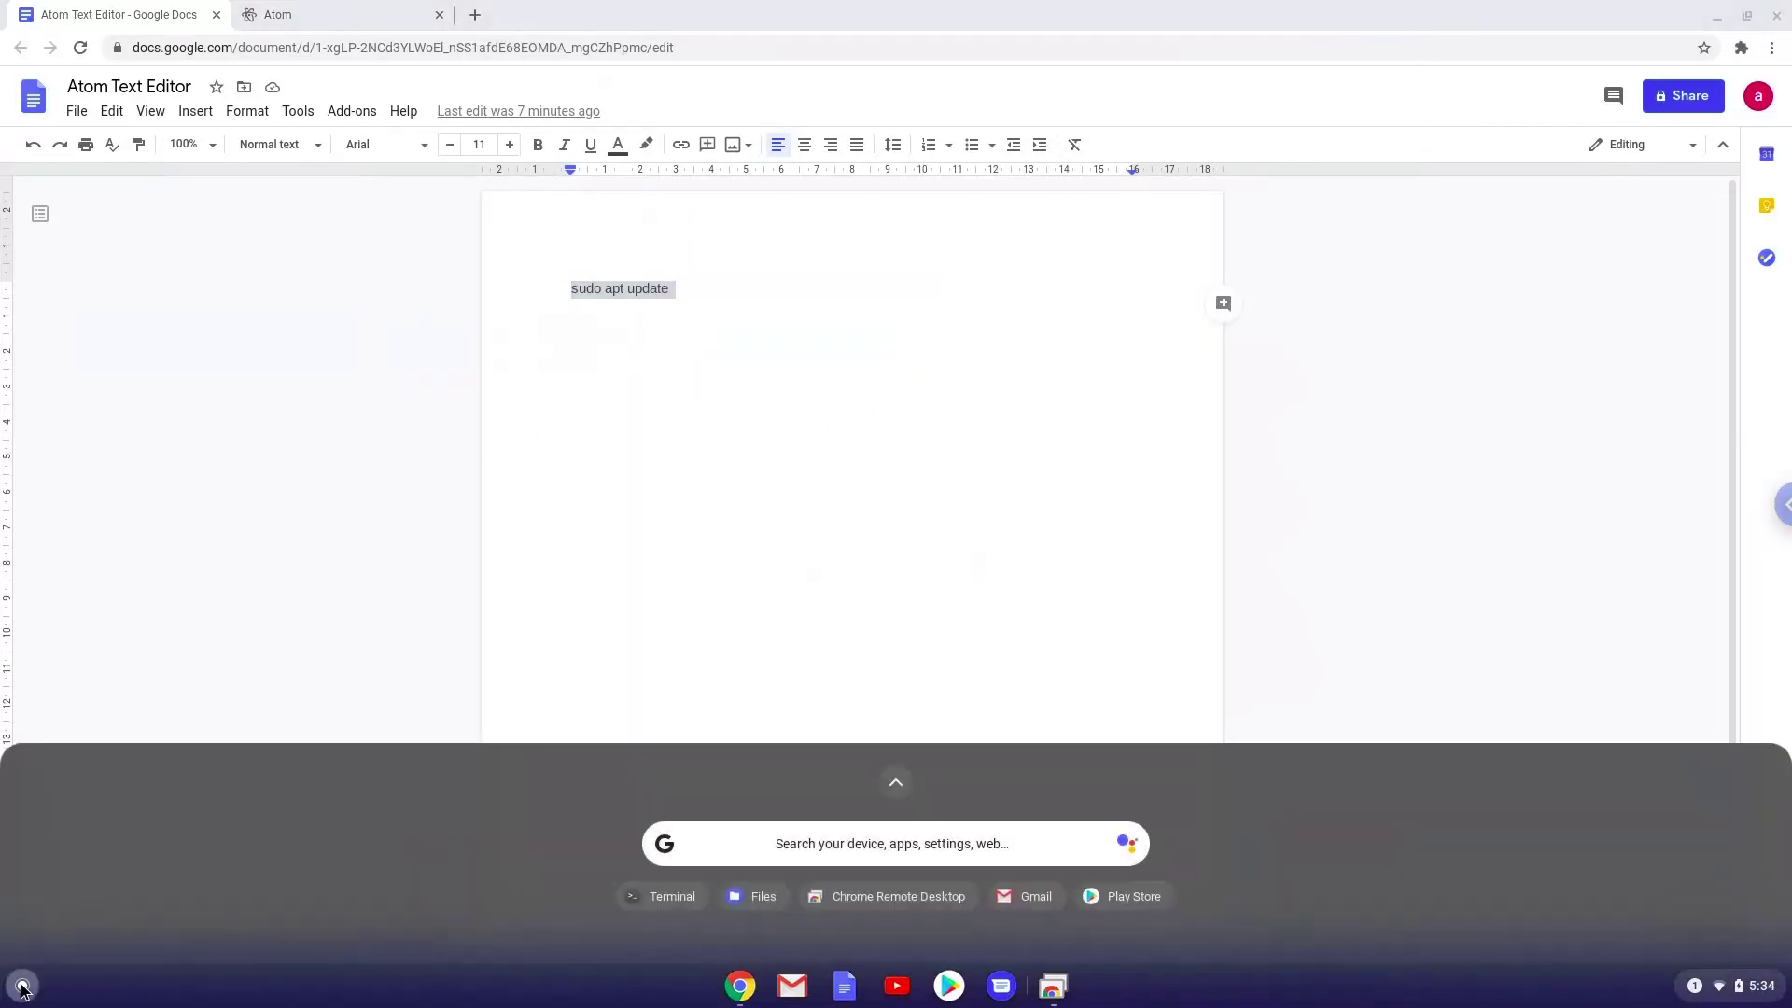
pyautogui.write('terminal')
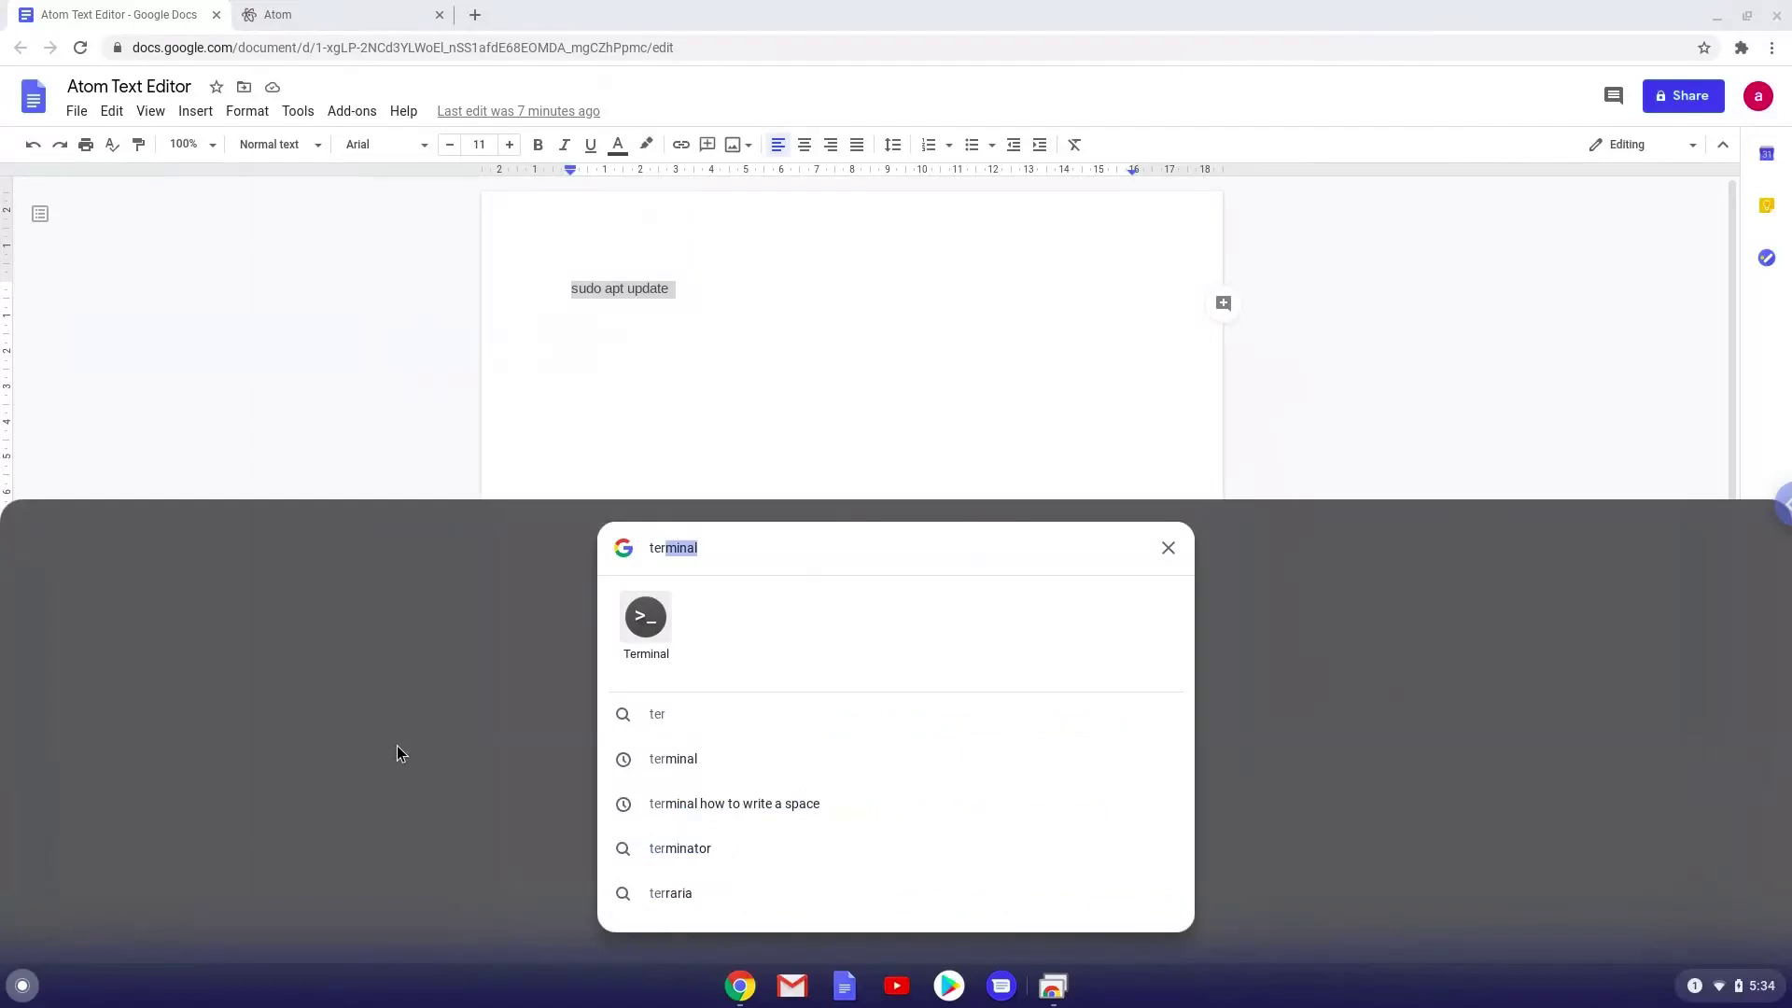
pyautogui.click(646, 618)
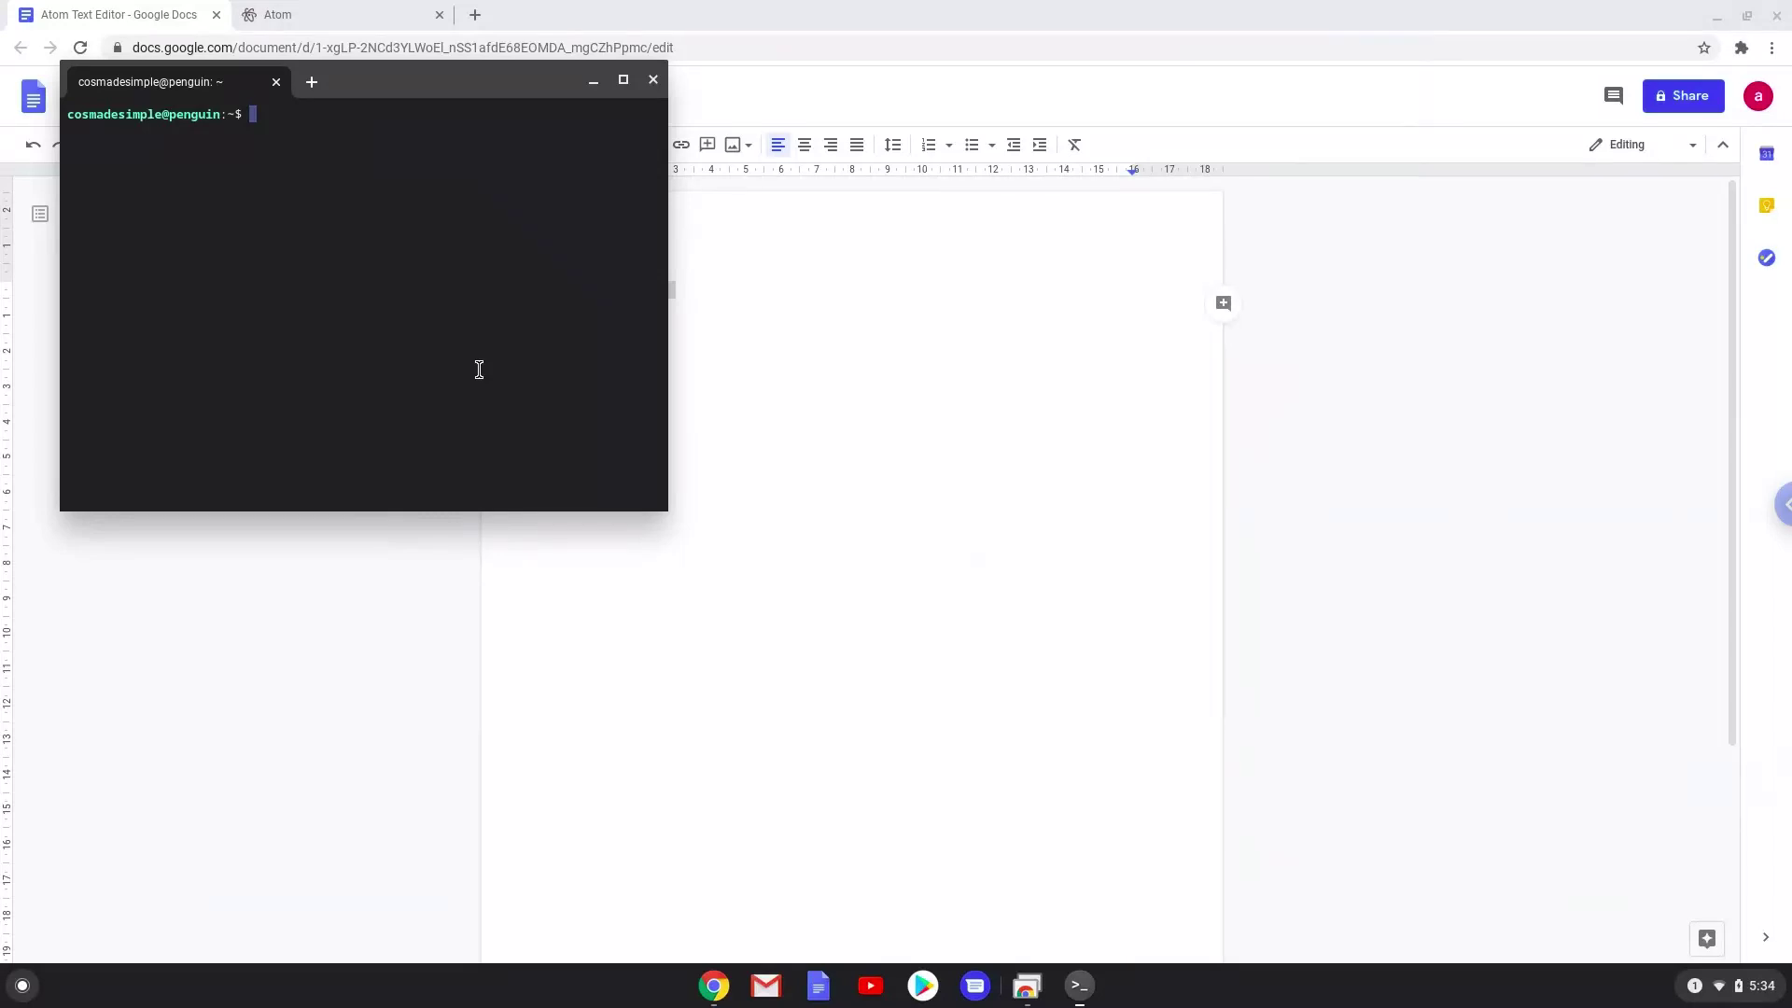
# Run 'sudo apt update', then close the terminal and confirm leaving
pyautogui.write('sudo apt update')
pyautogui.press('Return')
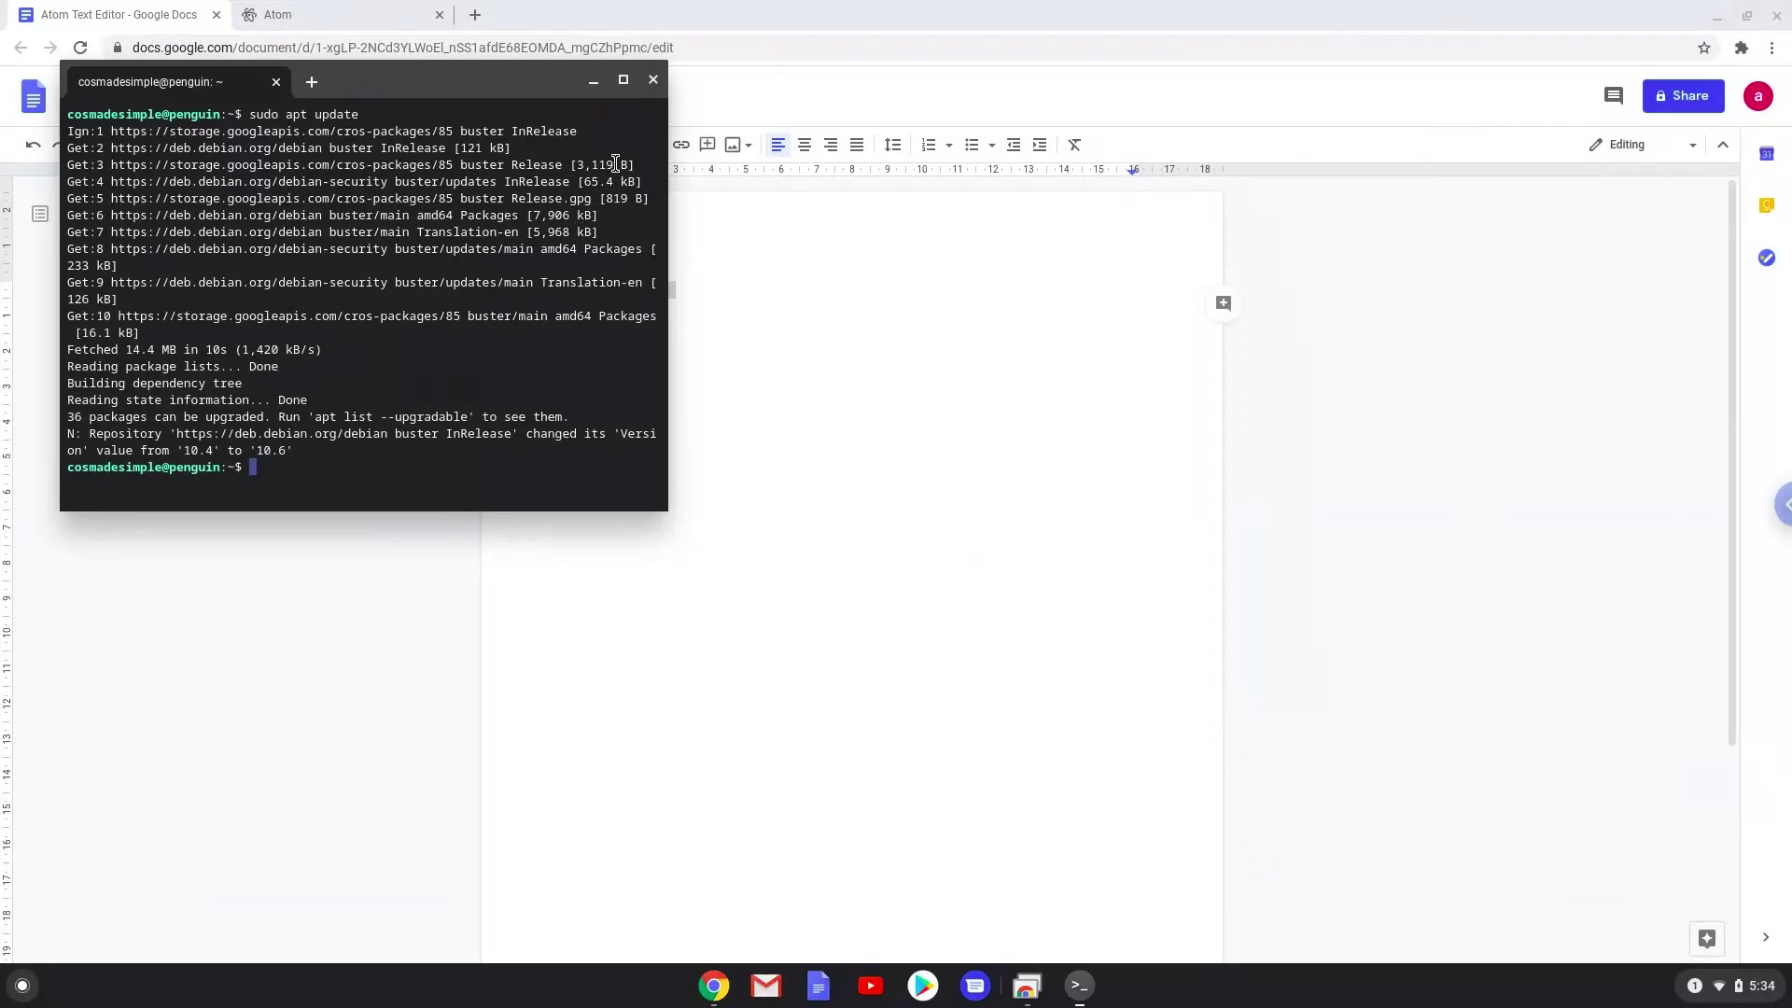
pyautogui.click(653, 82)
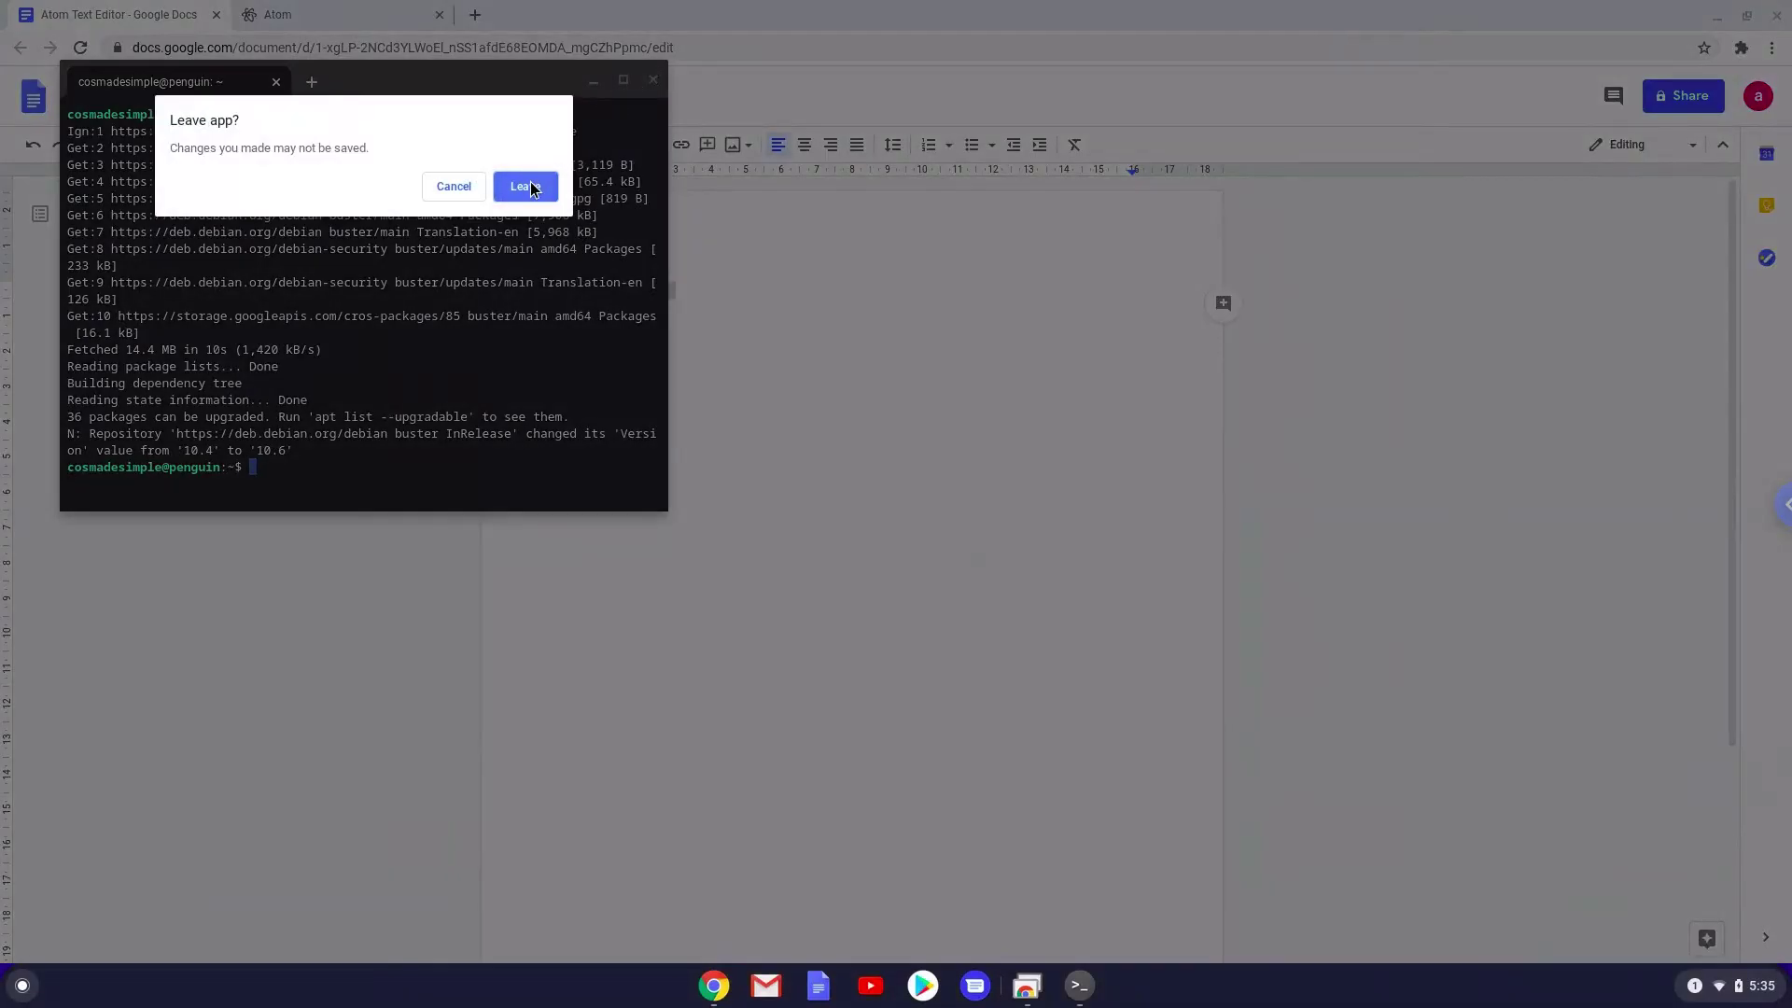
pyautogui.click(529, 185)
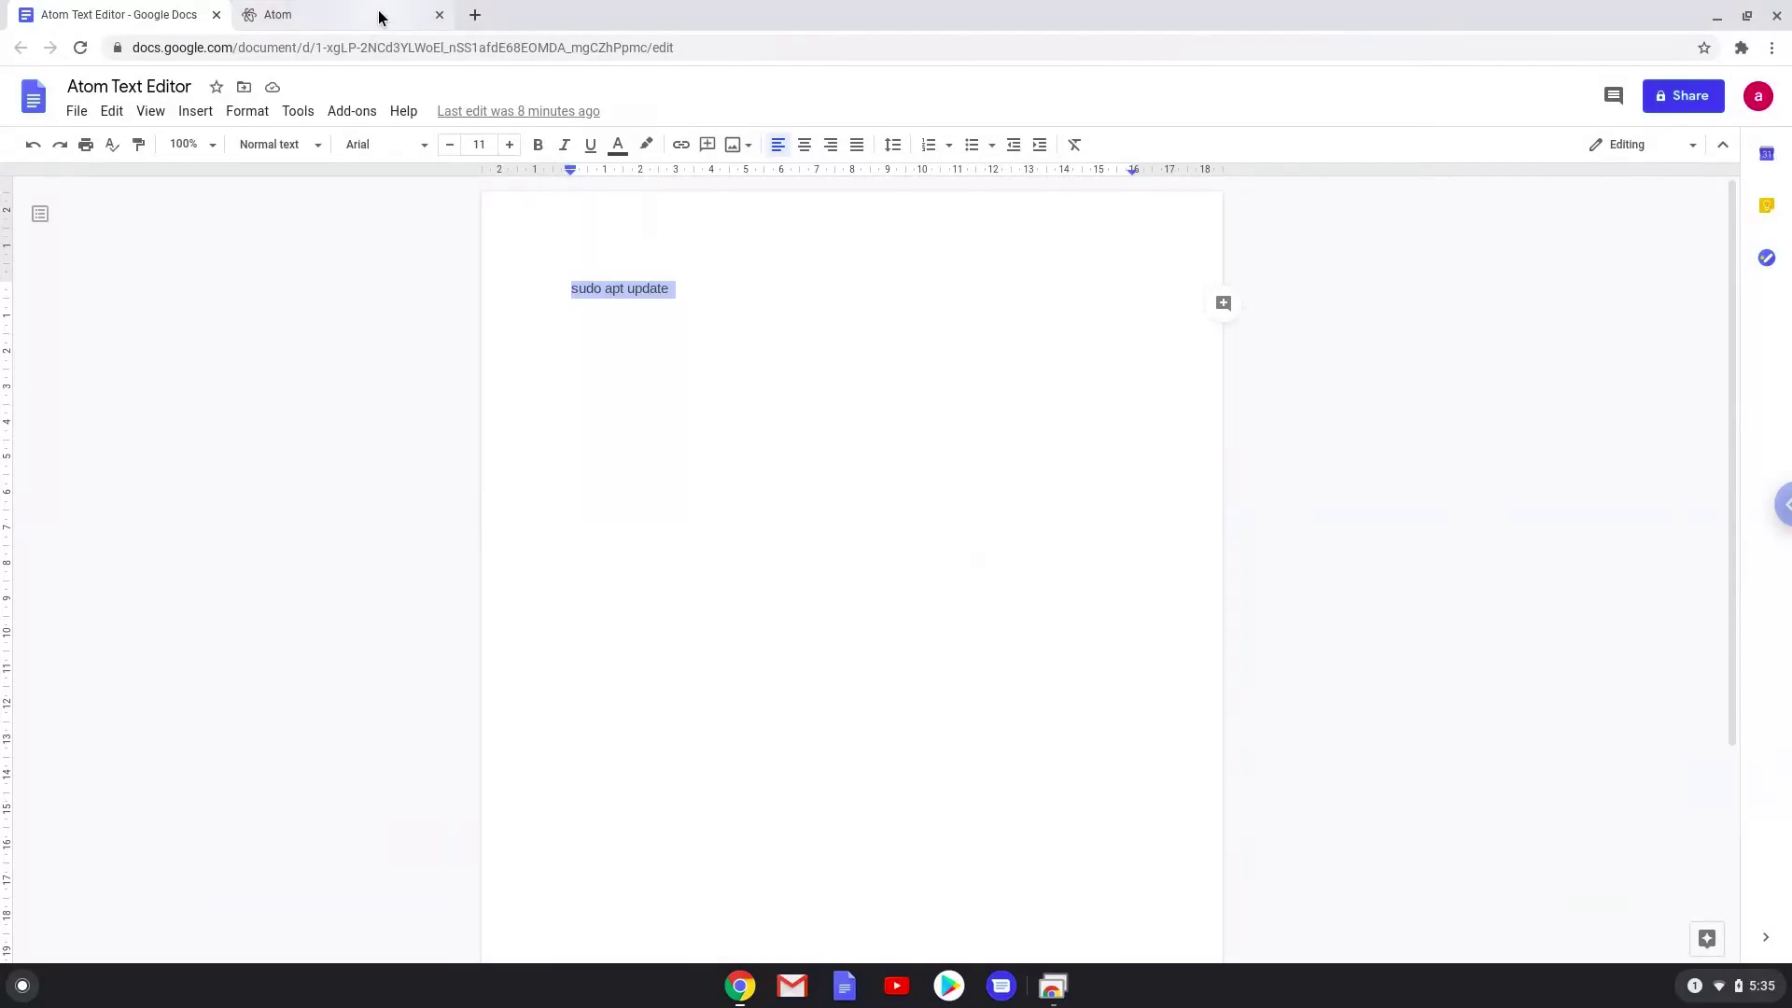
# Download atom-amd64.deb from the atom.io tab and show it in the Downloads folder
pyautogui.click(336, 15)
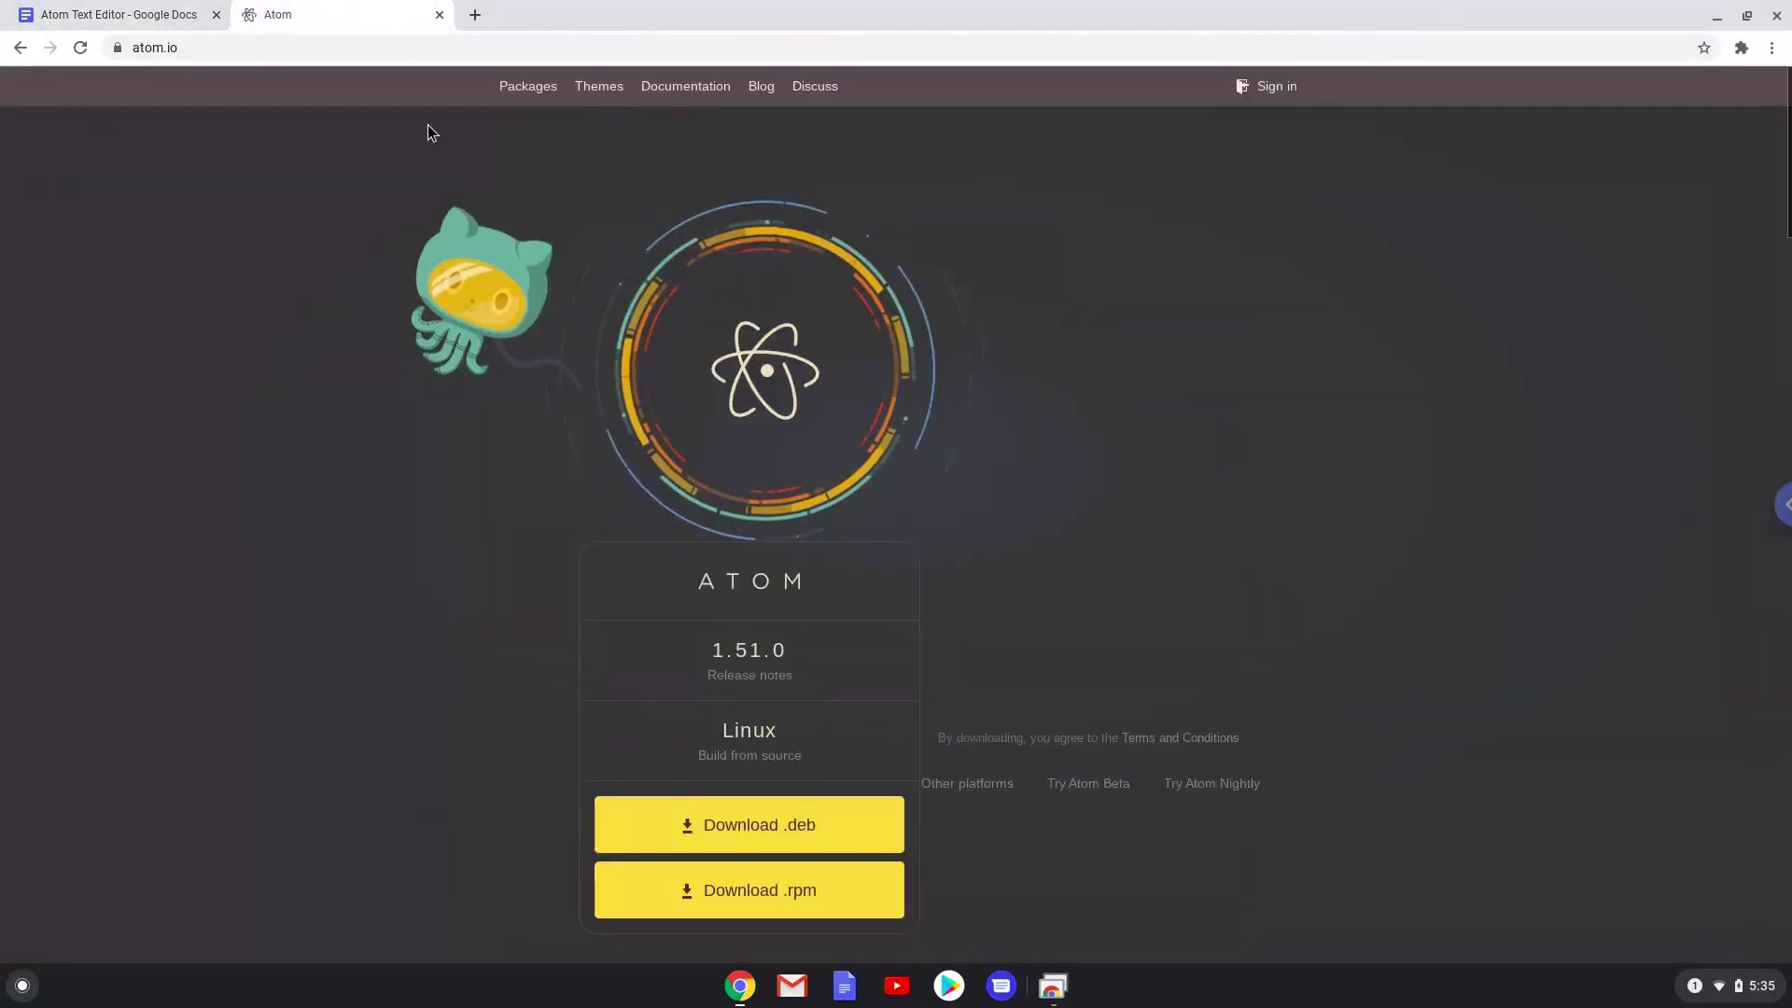
pyautogui.click(708, 821)
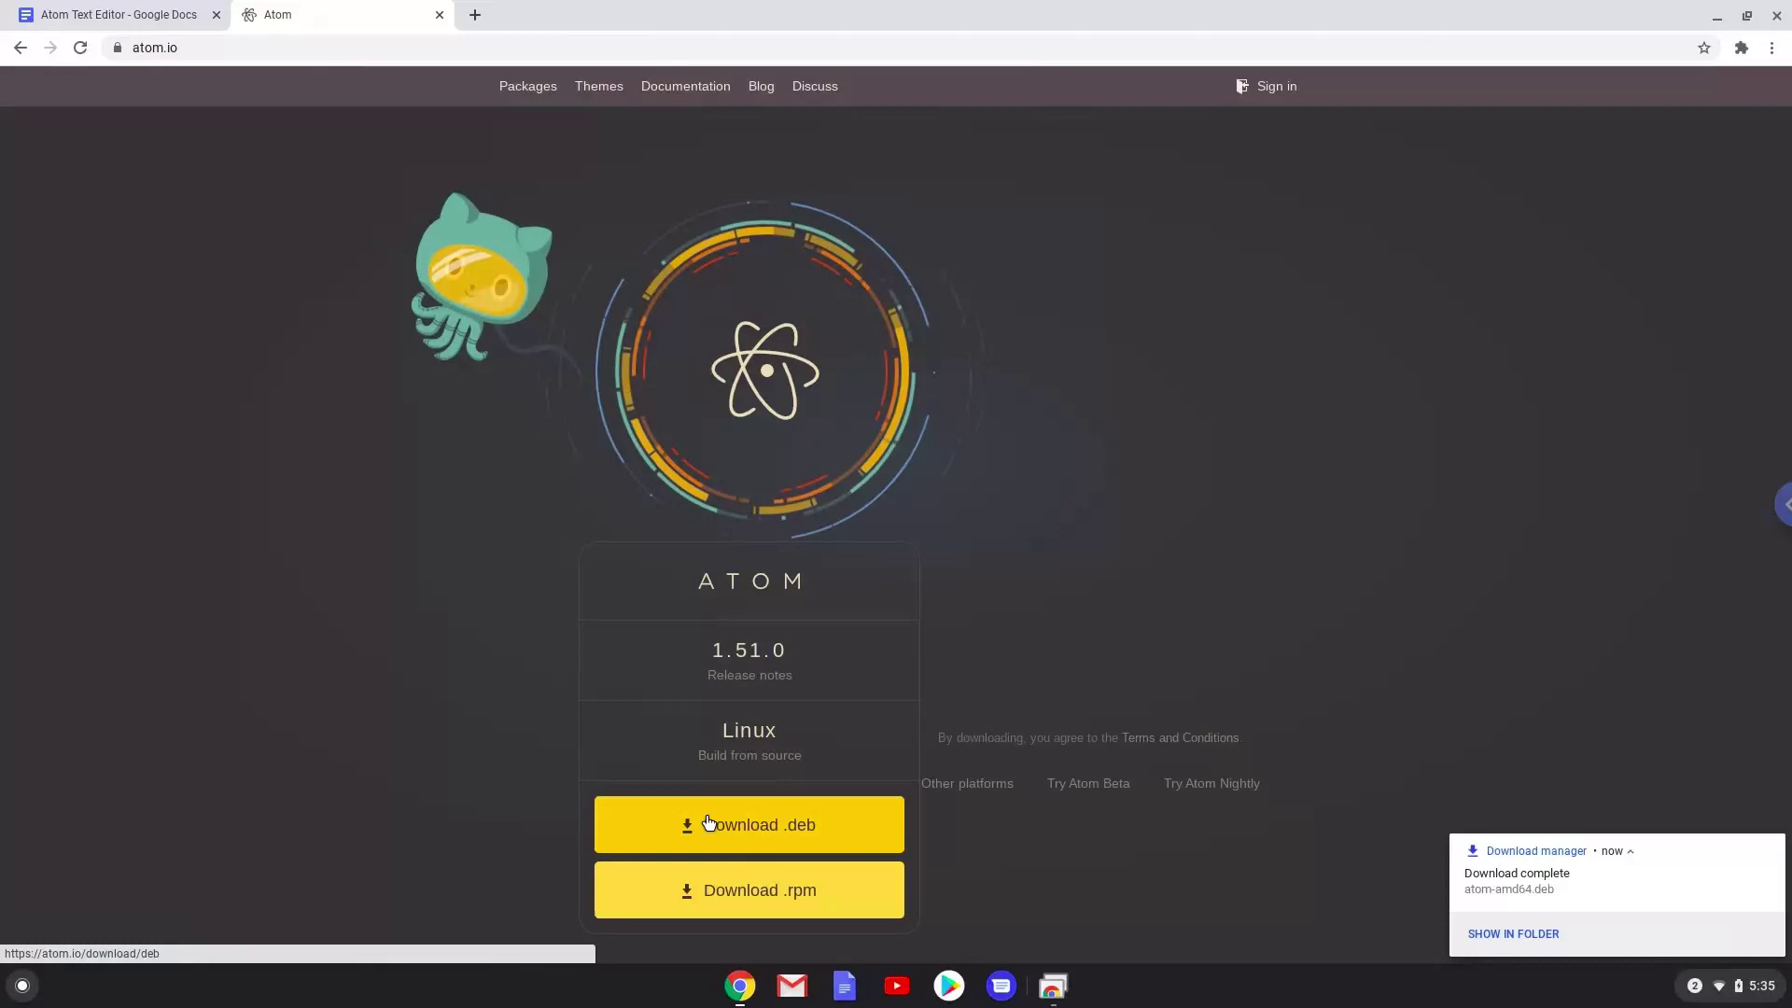
pyautogui.click(1482, 936)
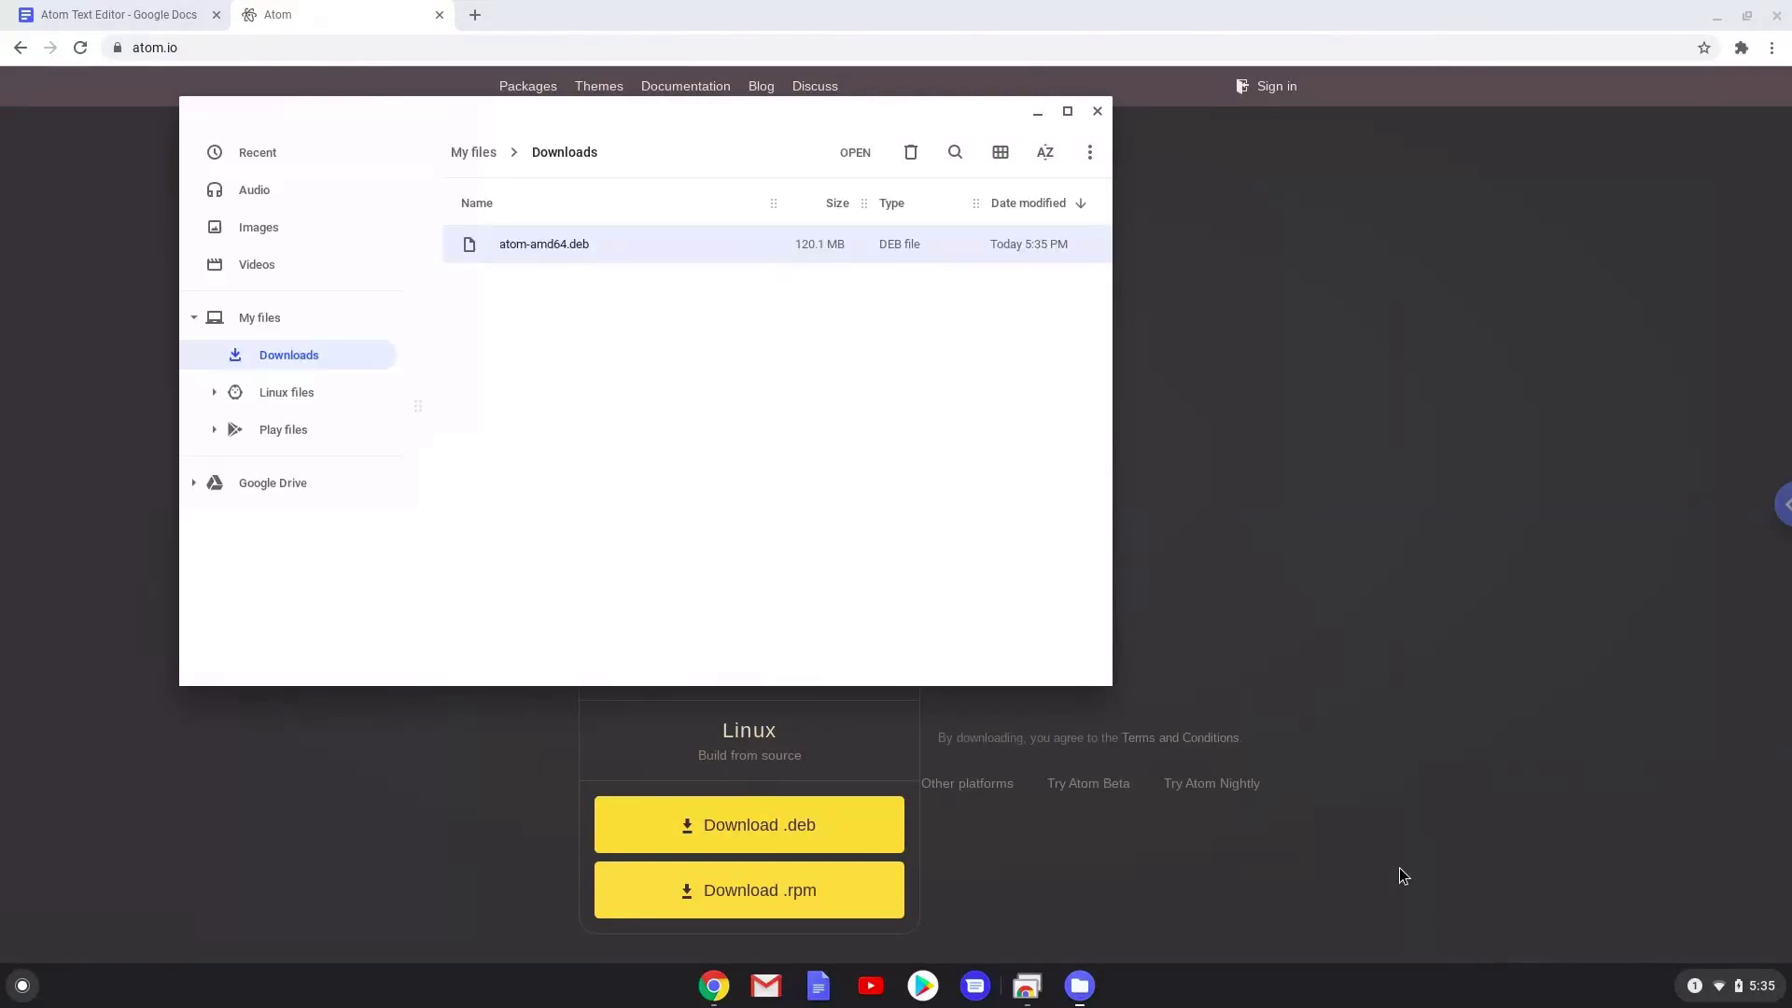
# Install Atom 1.51.0 from atom-amd64.deb with Linux (Beta) and dismiss the confirmation
pyautogui.rightClick(581, 245)
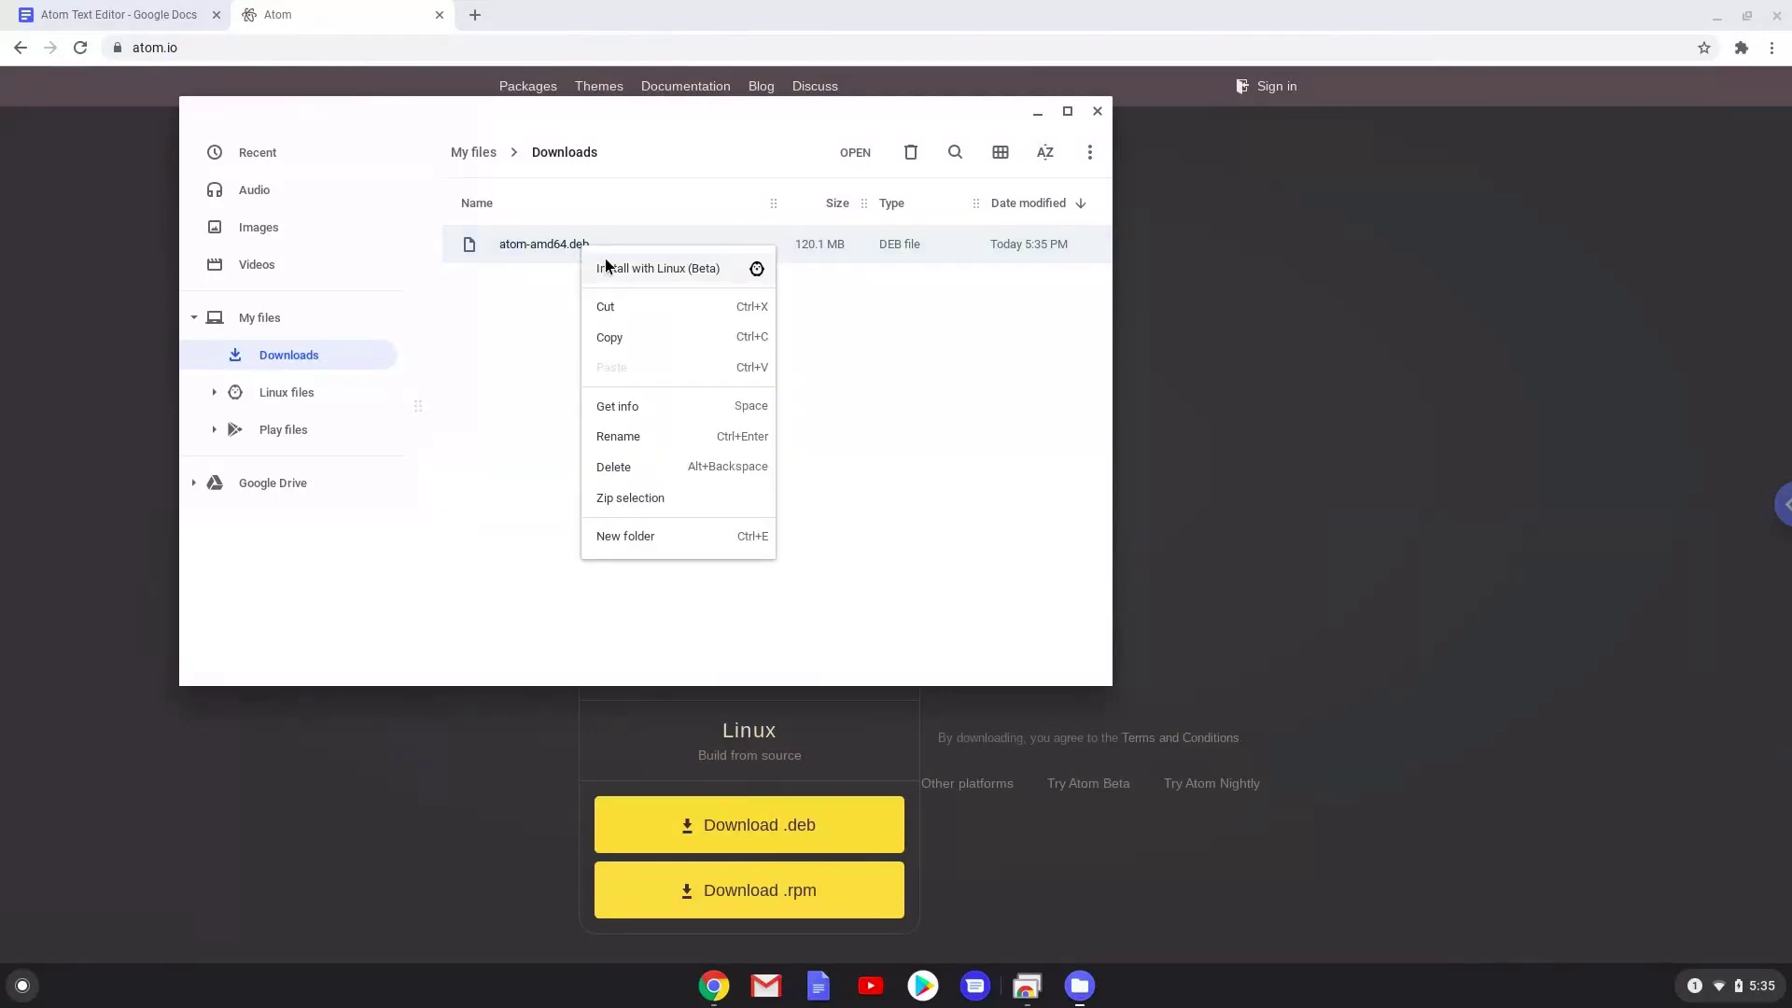
pyautogui.click(616, 271)
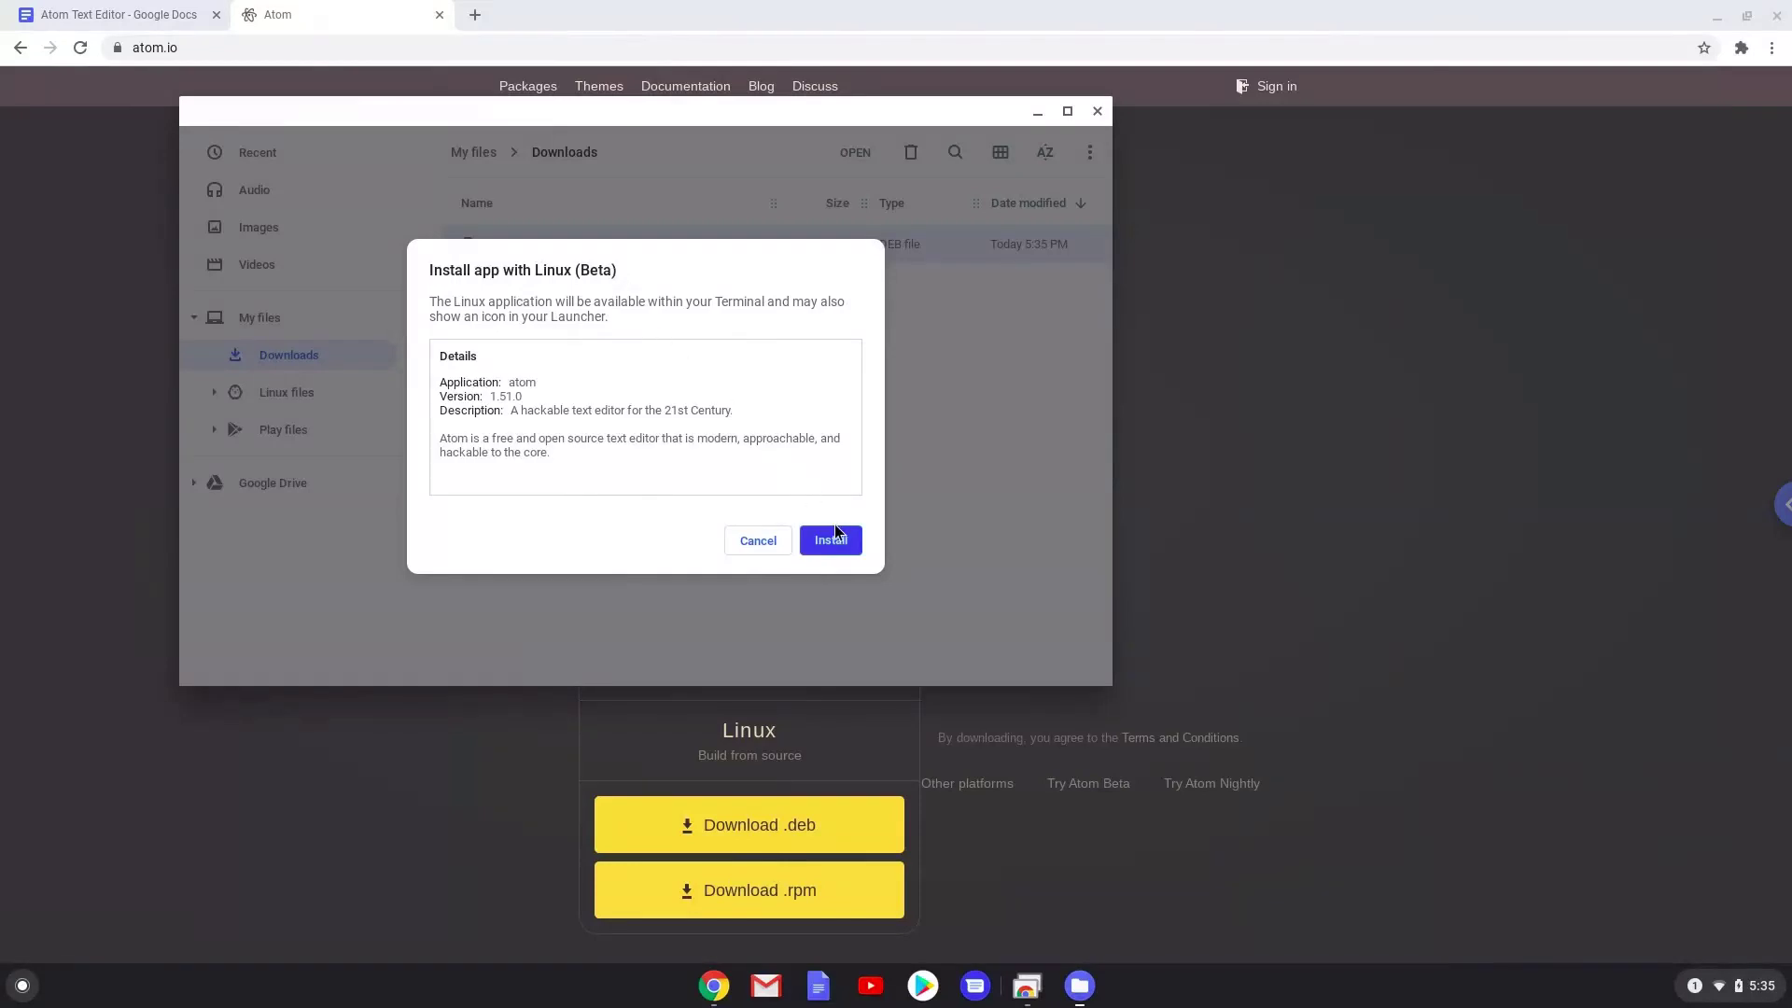
pyautogui.click(841, 540)
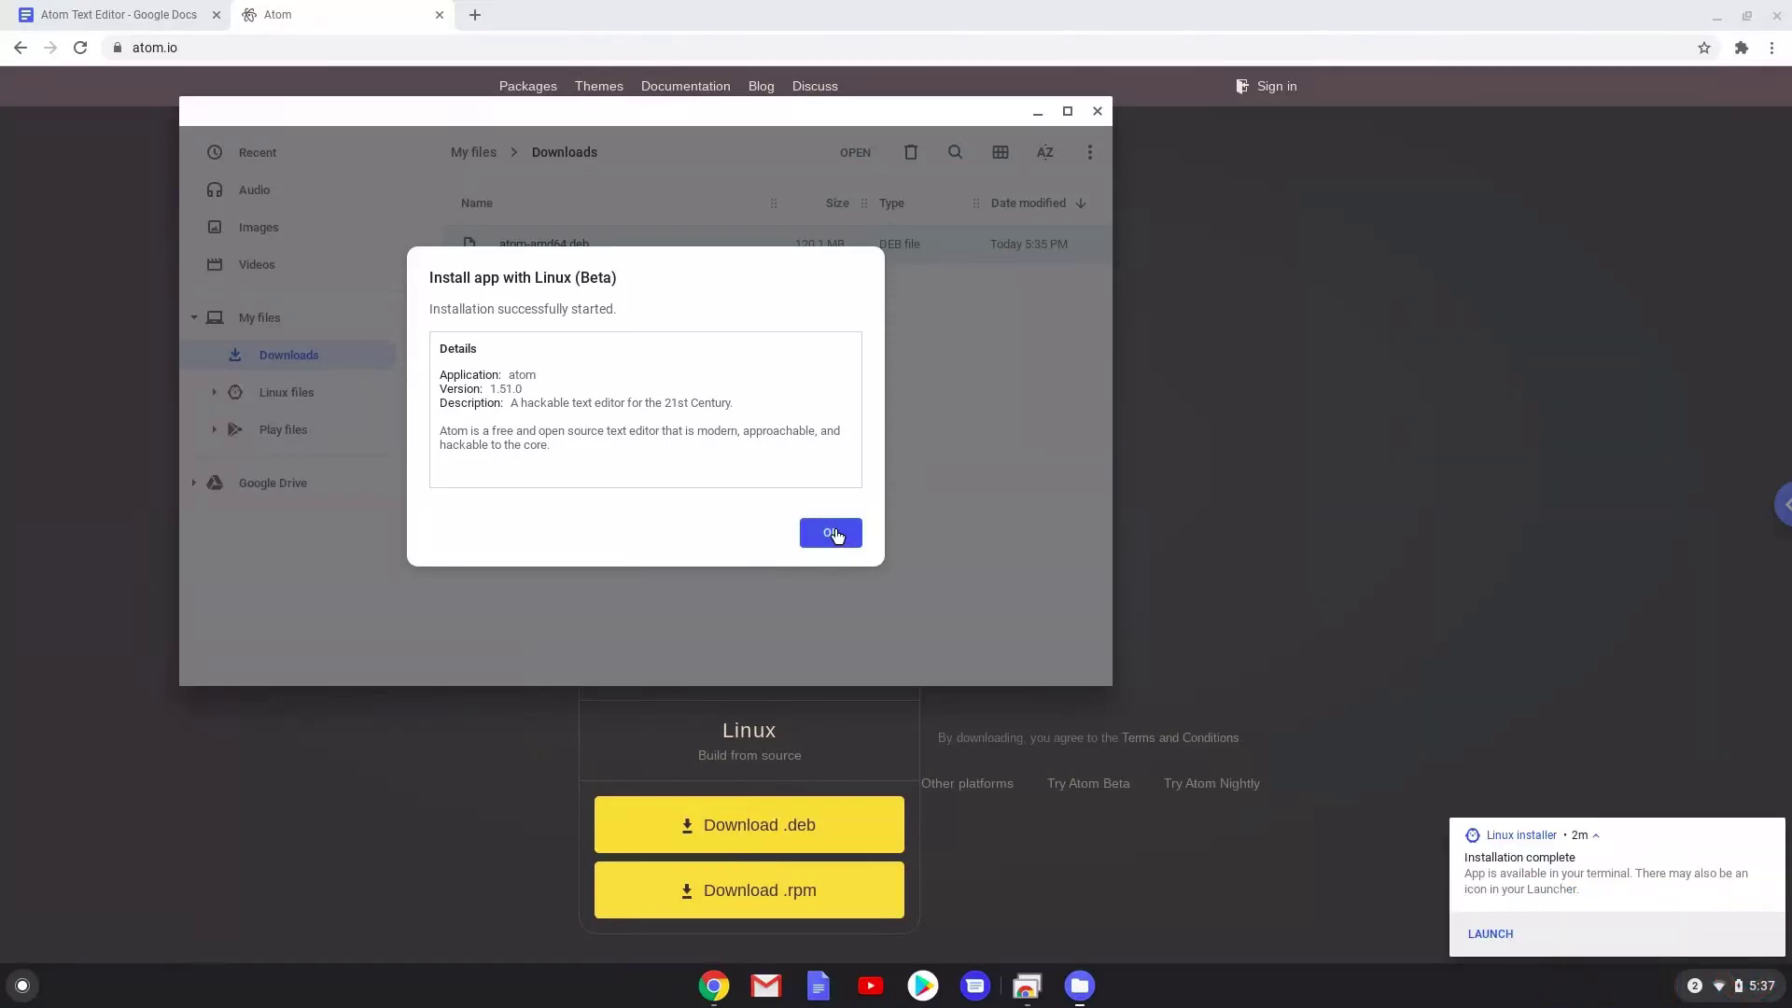
pyautogui.click(833, 534)
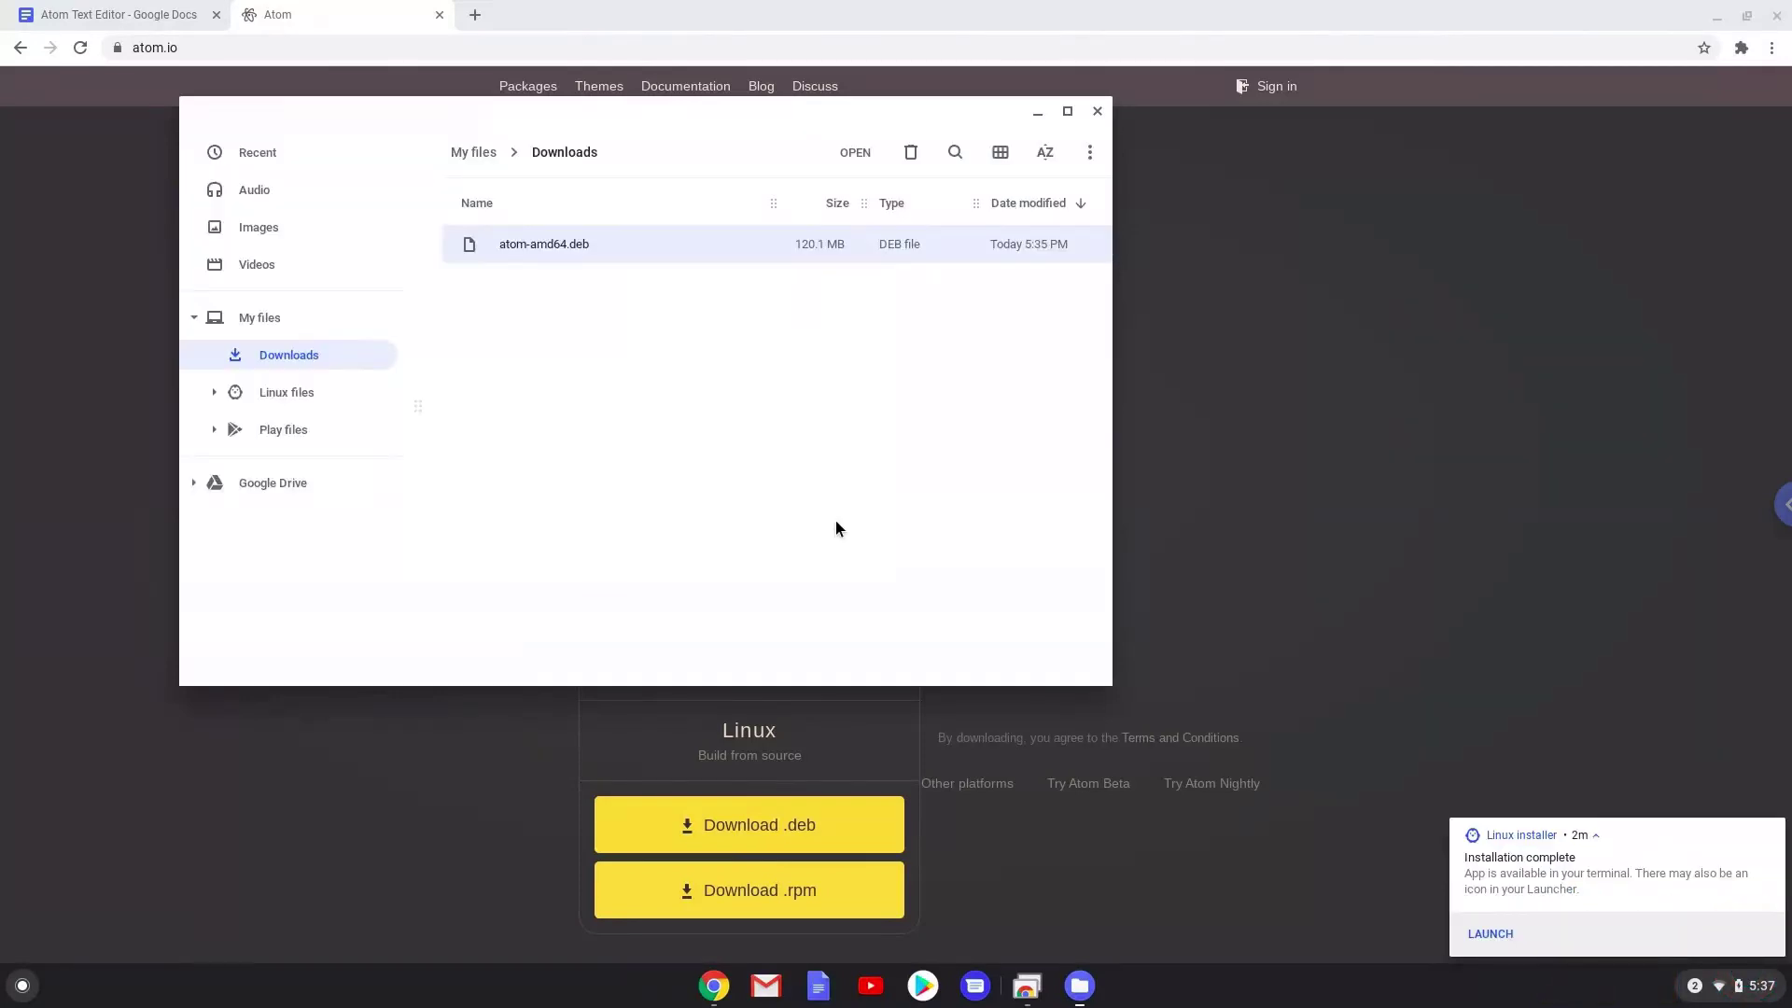
# Close Files and launch Atom from the Linux apps folder on the launcher's second page
pyautogui.click(1097, 111)
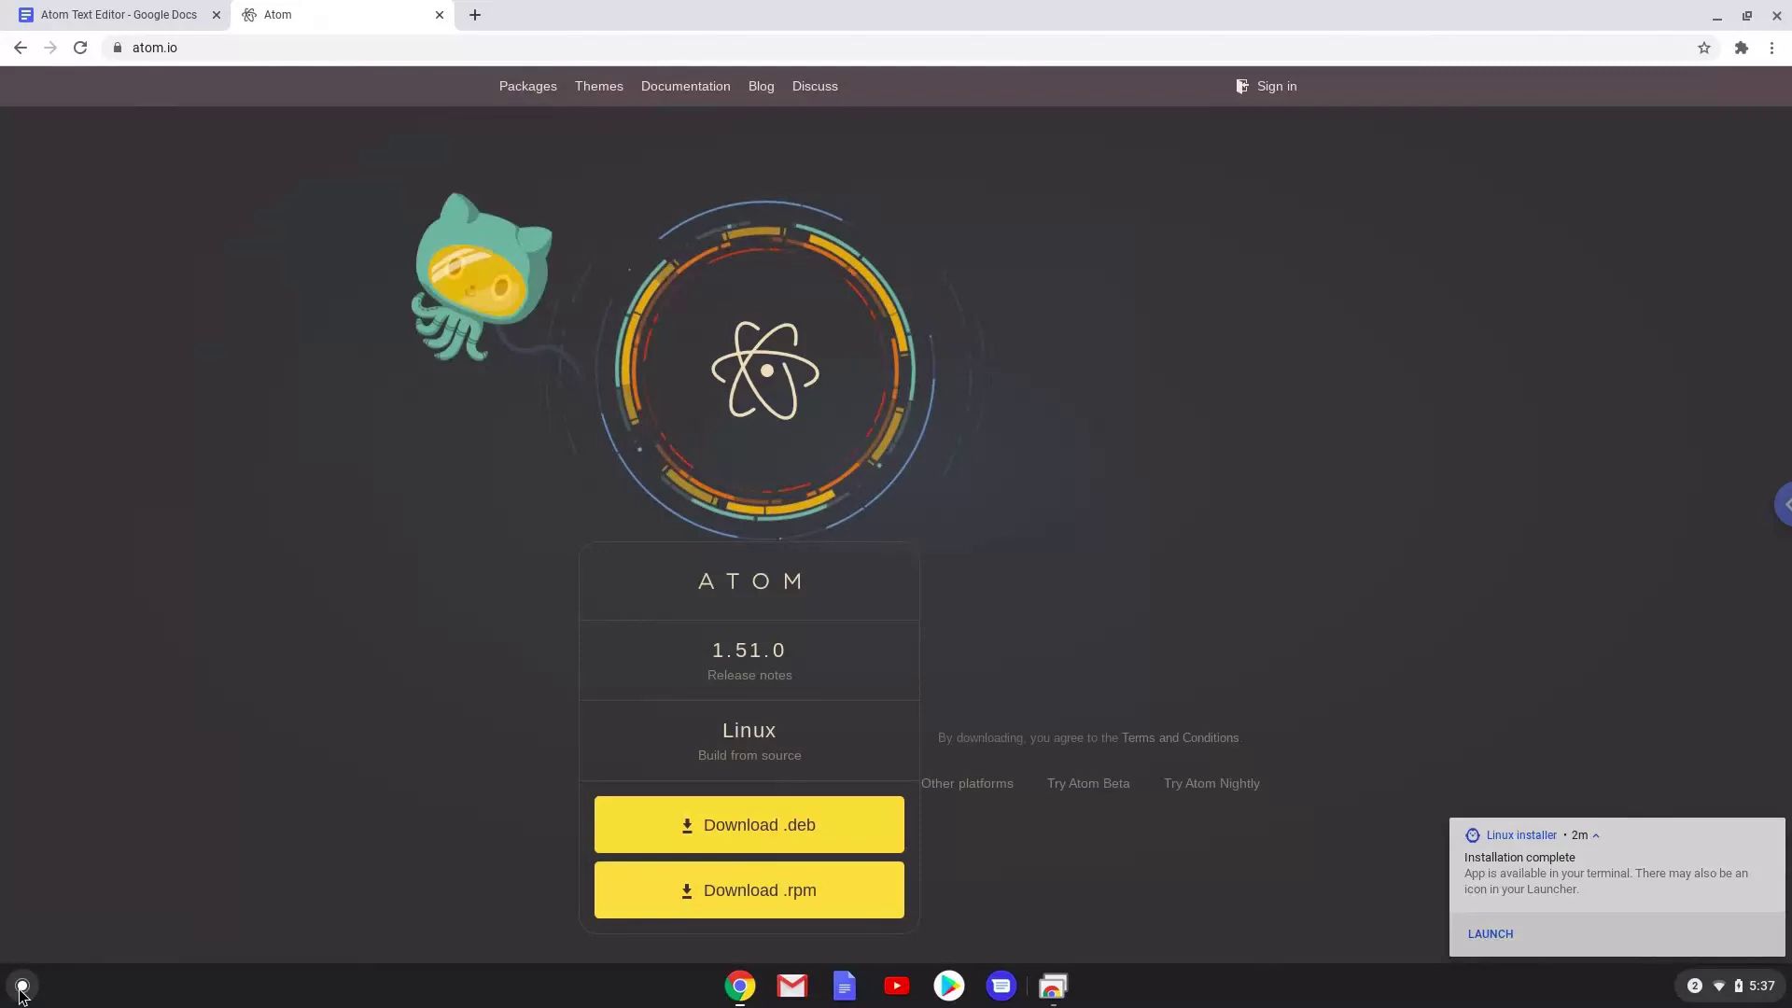
pyautogui.click(22, 987)
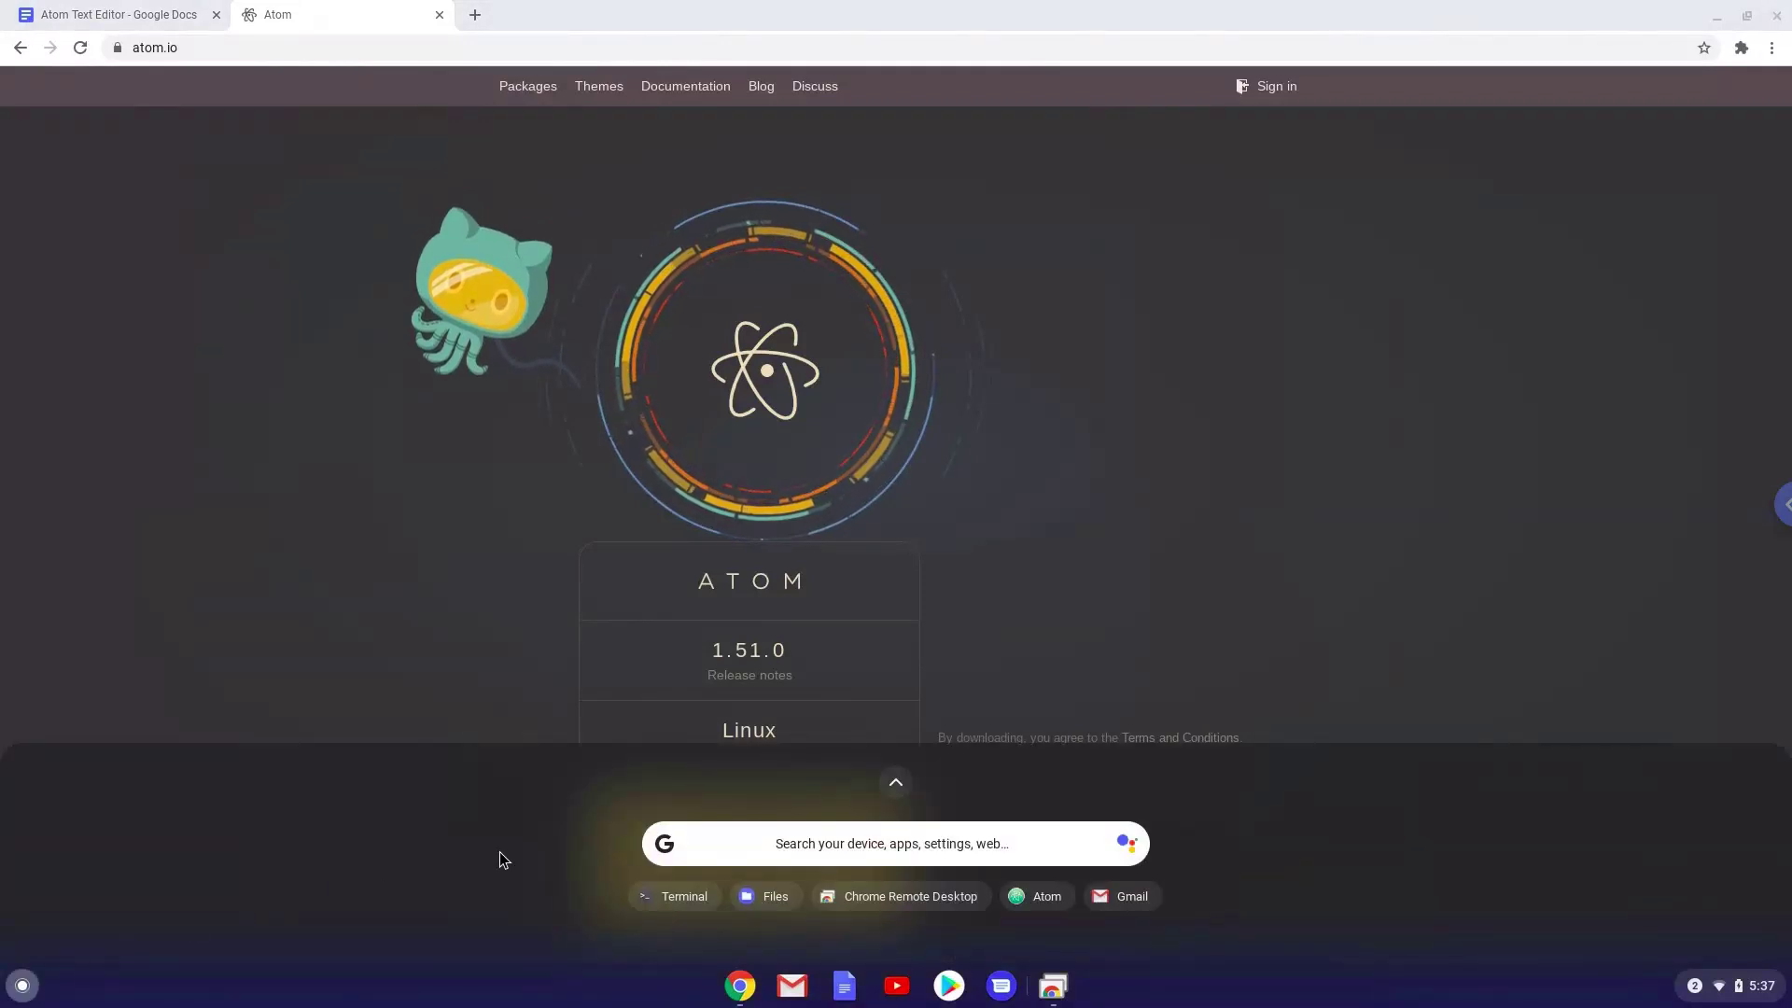
pyautogui.click(893, 784)
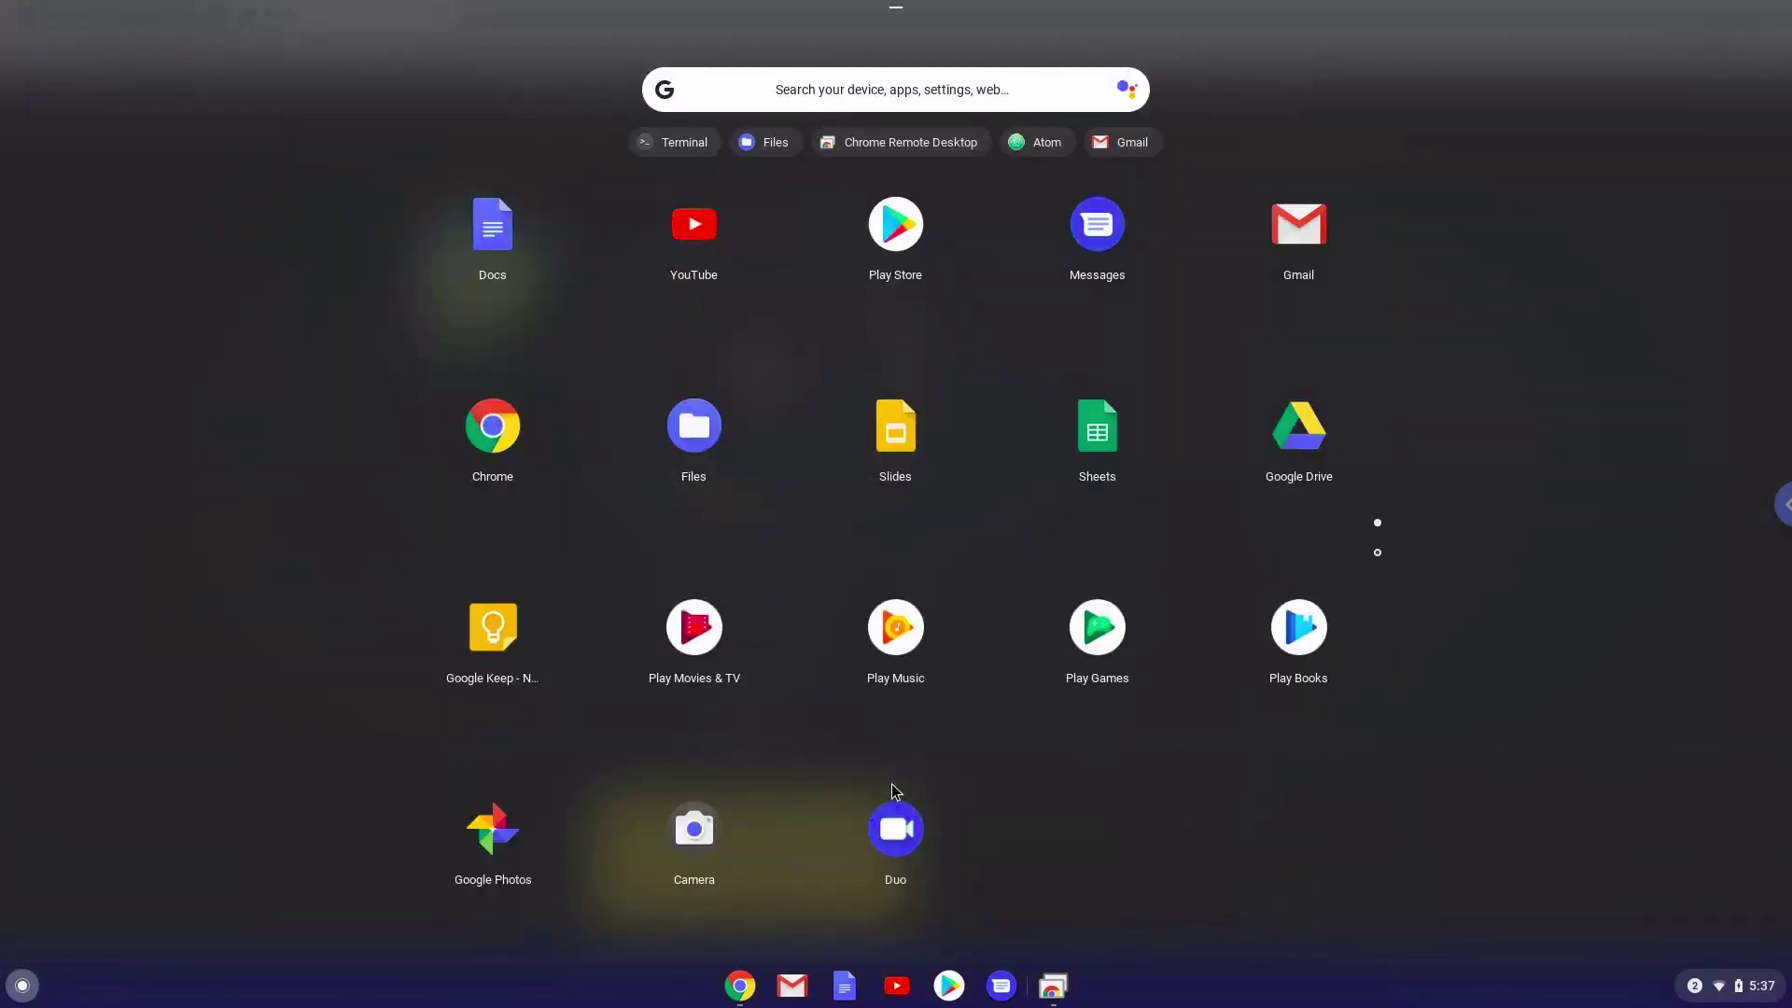
pyautogui.click(1378, 553)
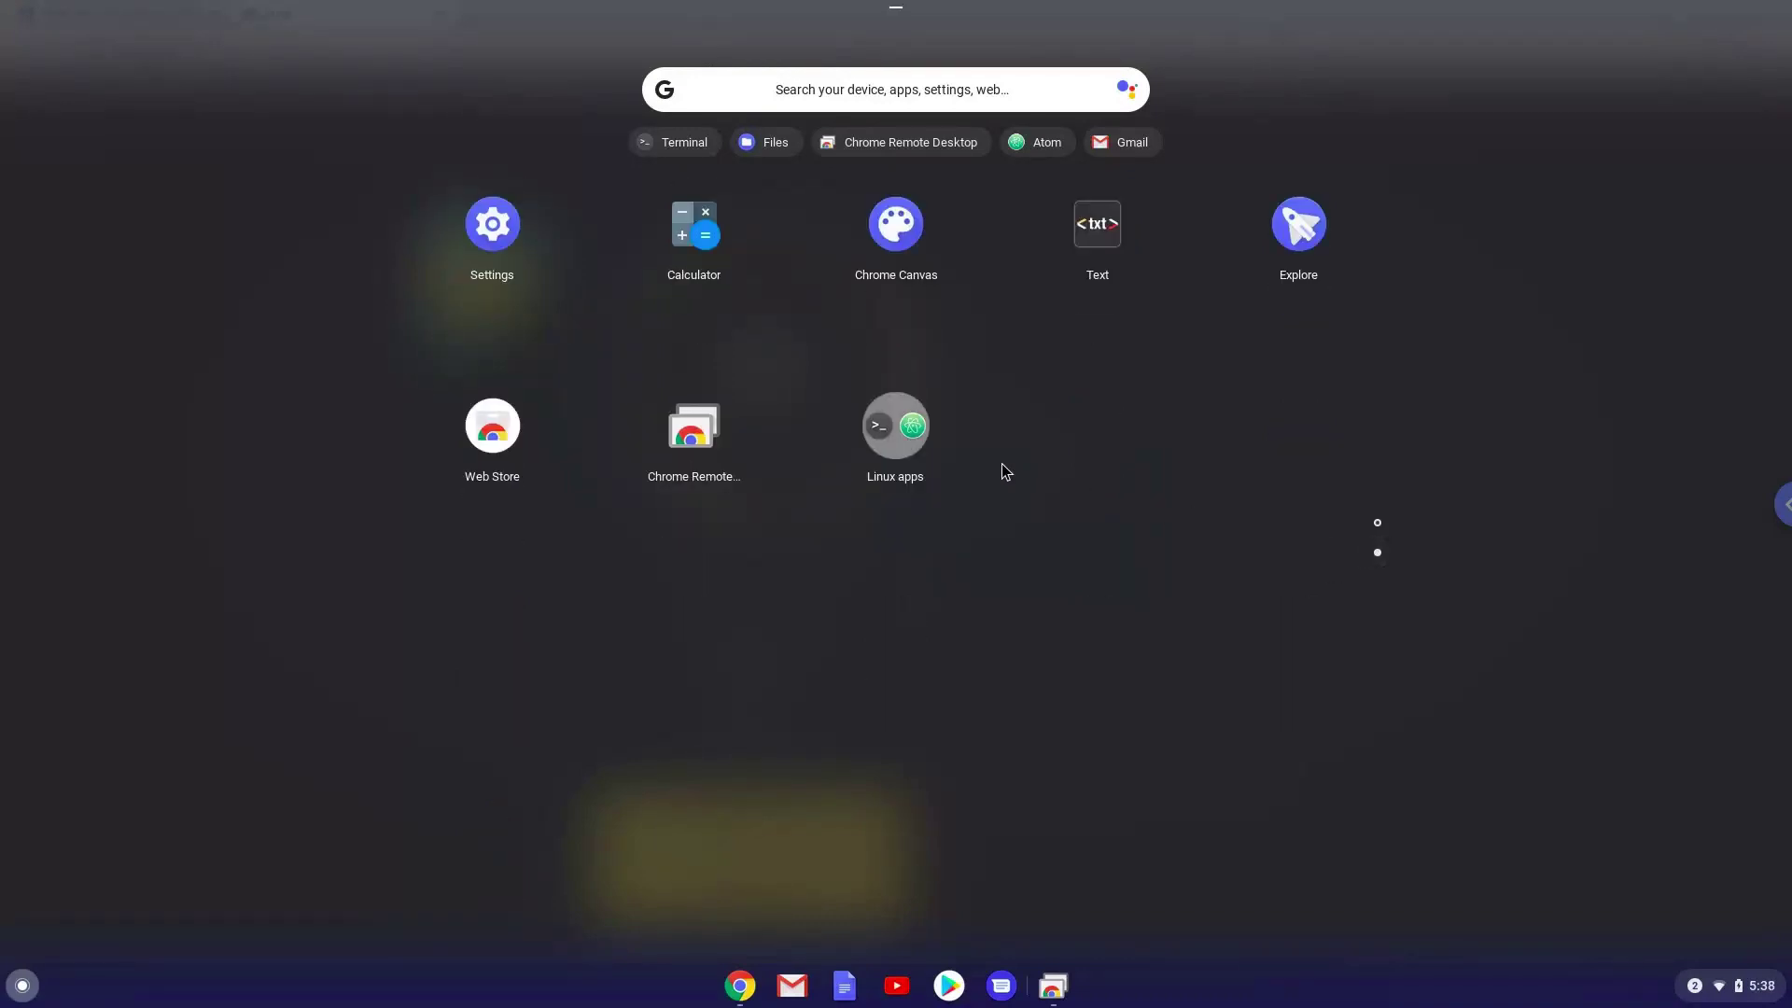
pyautogui.click(895, 443)
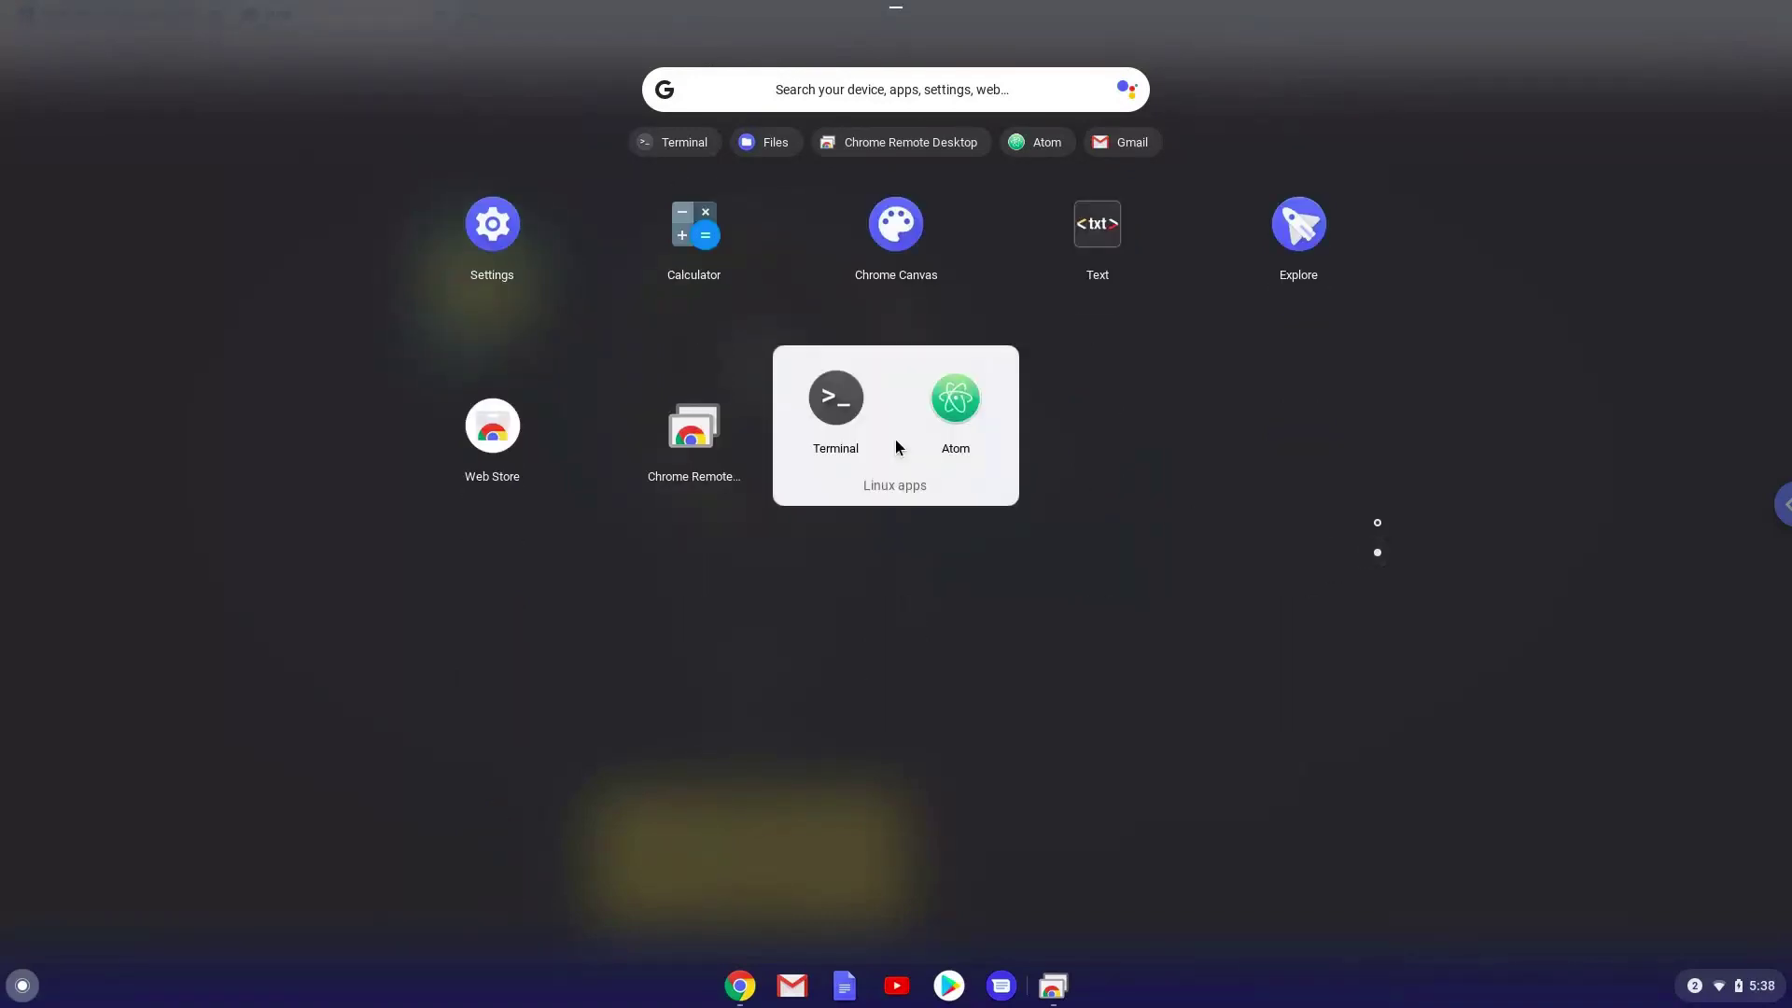
pyautogui.click(956, 398)
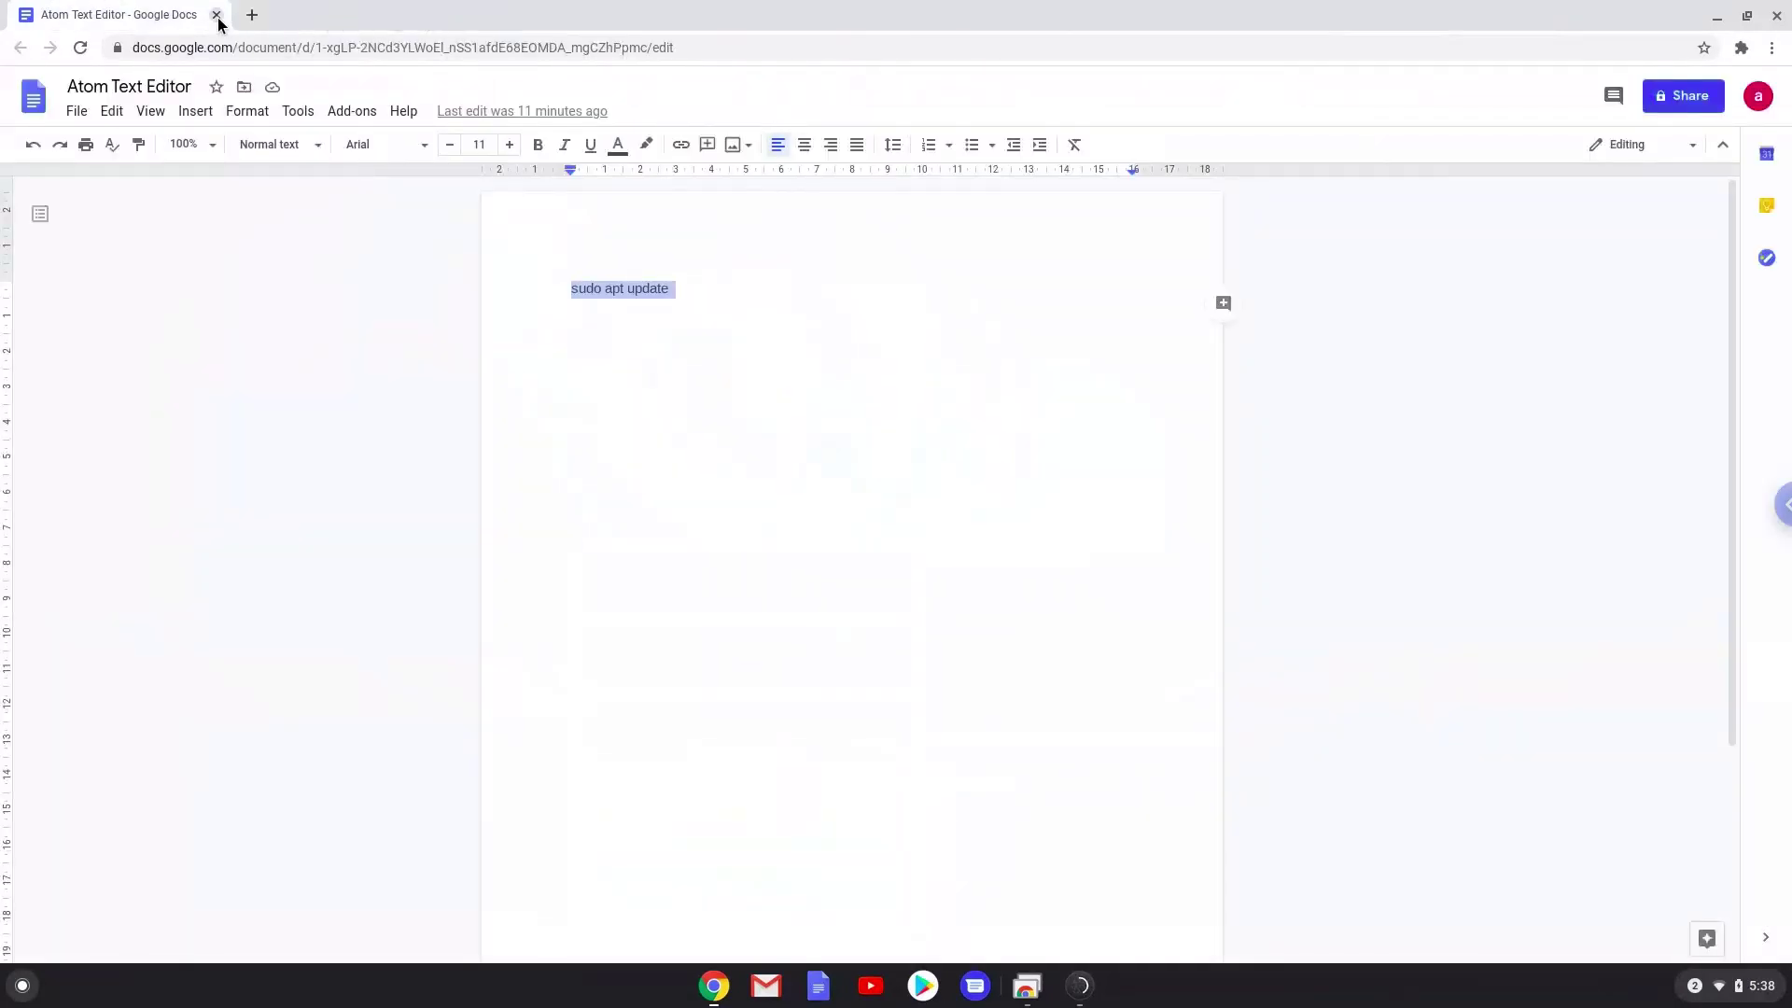
# Close the Chrome window holding the Google Docs tab
pyautogui.click(217, 16)
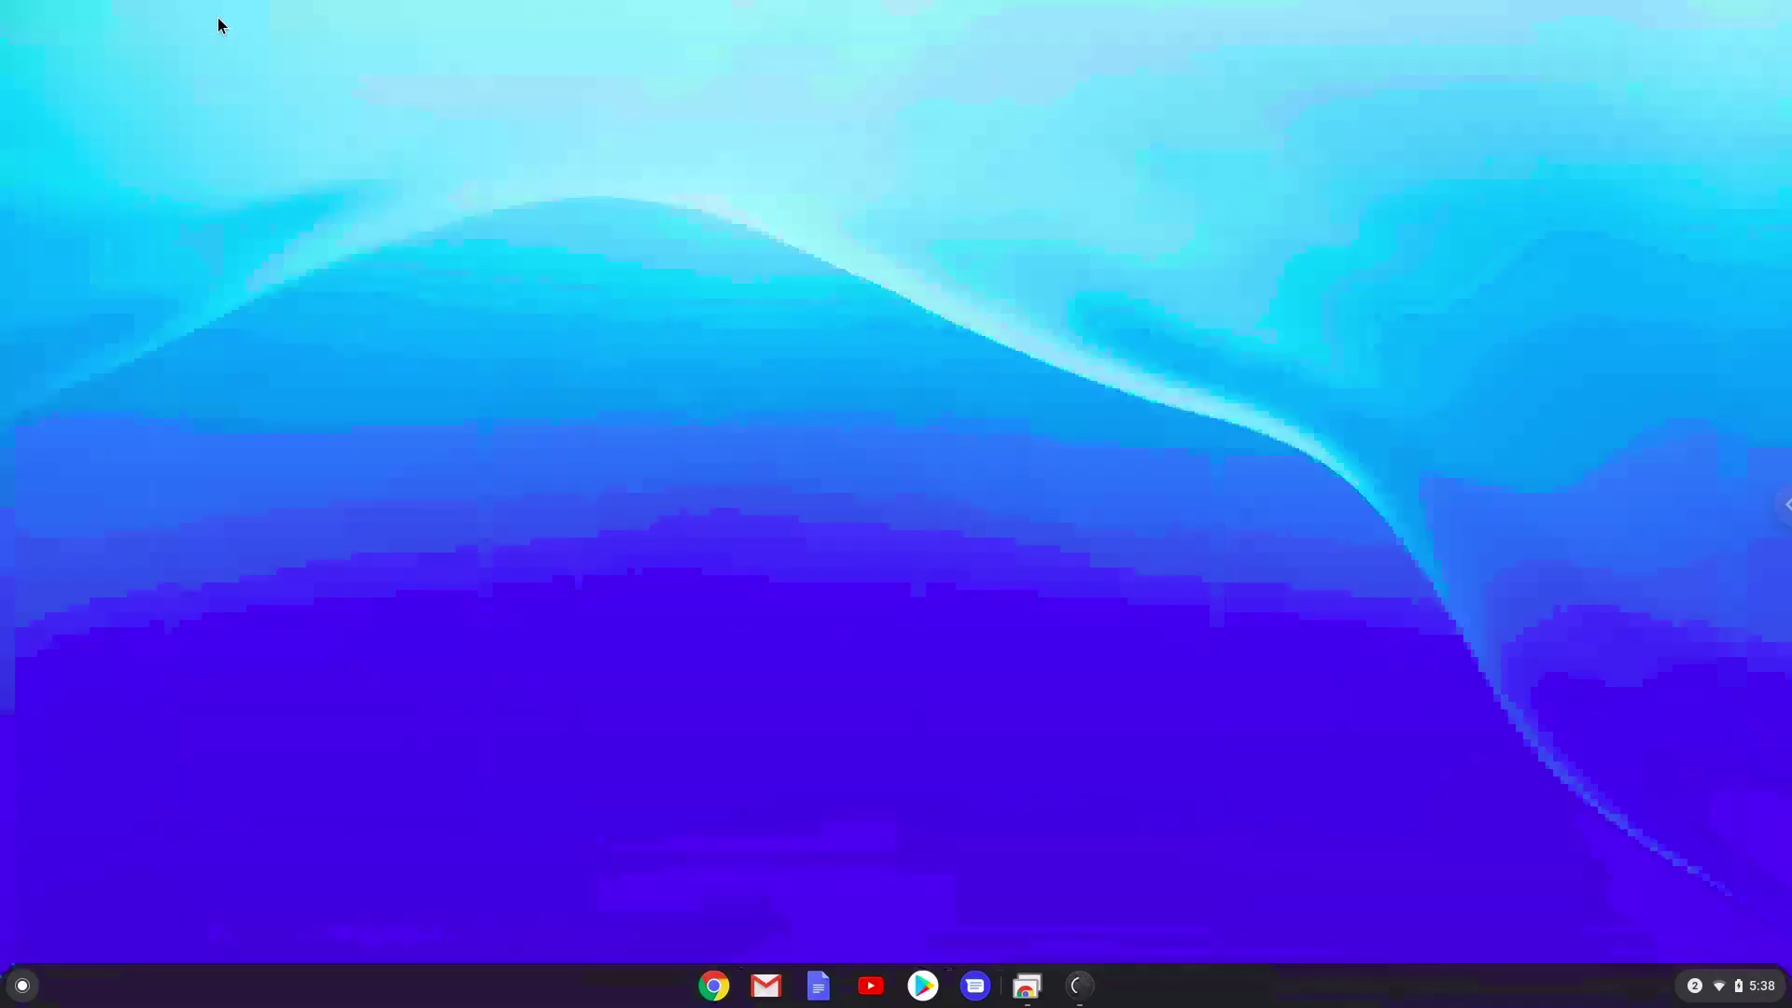